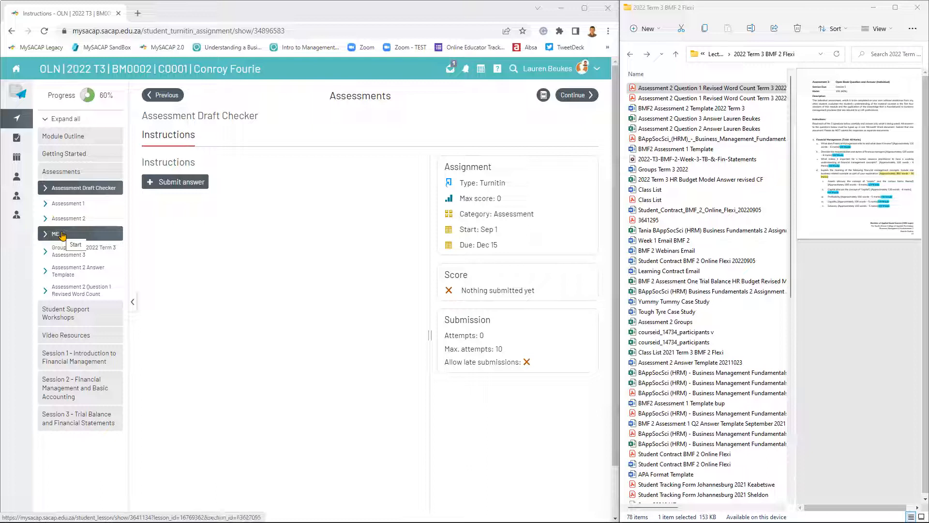
# Step: Open the Assessment 2 Answer Template lesson in the module's Assessments section
pyautogui.click(70, 208)
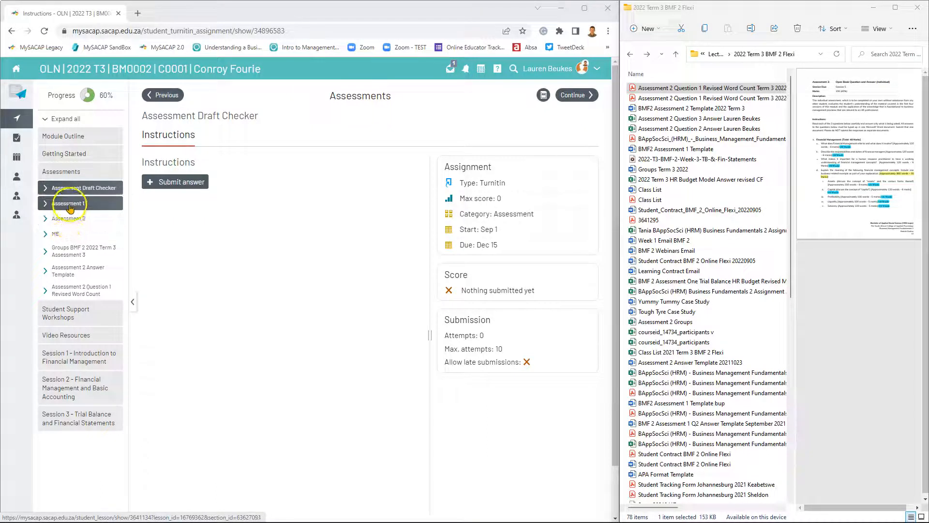
pyautogui.click(81, 222)
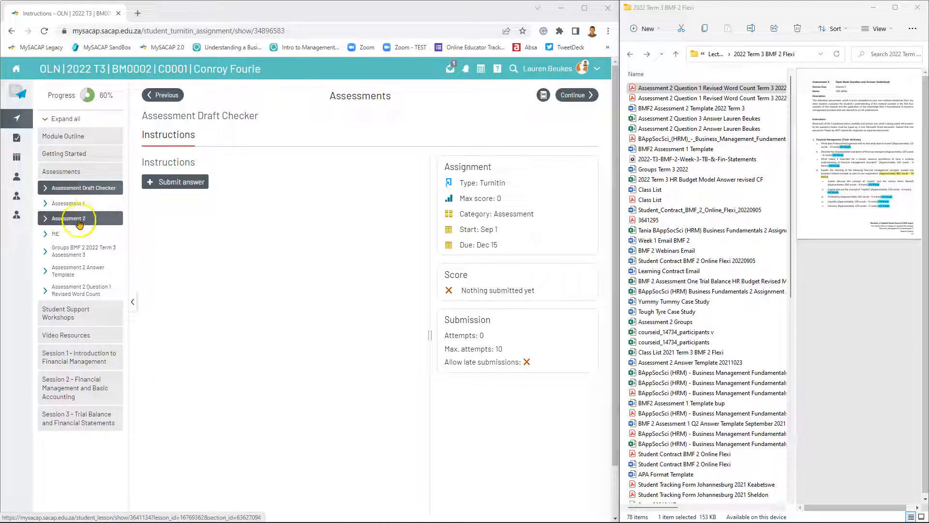
pyautogui.click(59, 236)
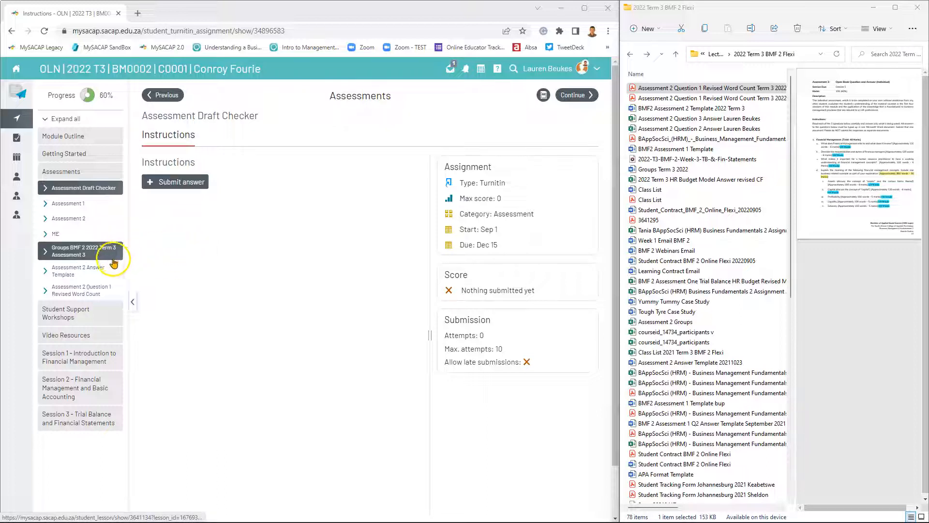
pyautogui.click(80, 273)
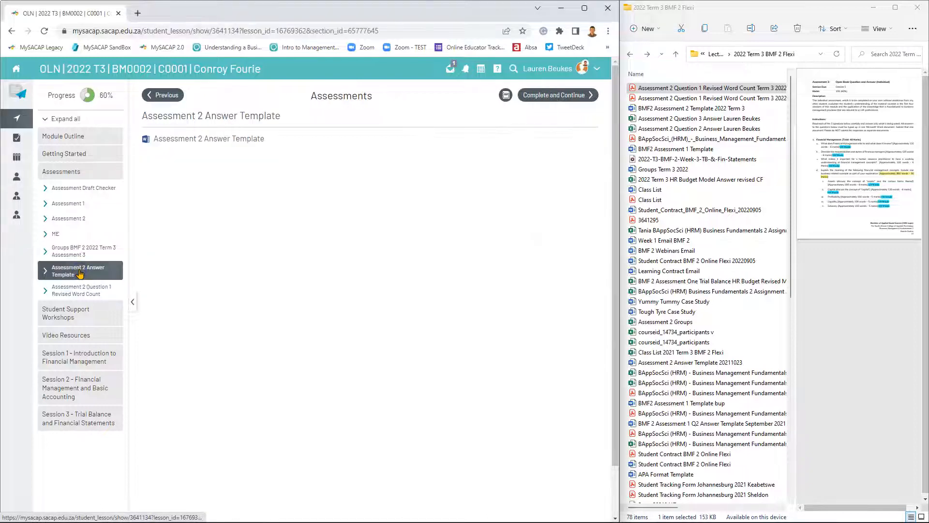
# Step: Download the Assessment 2 Answer Template document and save it to the Desktop as BMF2_Assessment_2_Template_2022_Term_3
pyautogui.click(213, 141)
pyautogui.click(212, 146)
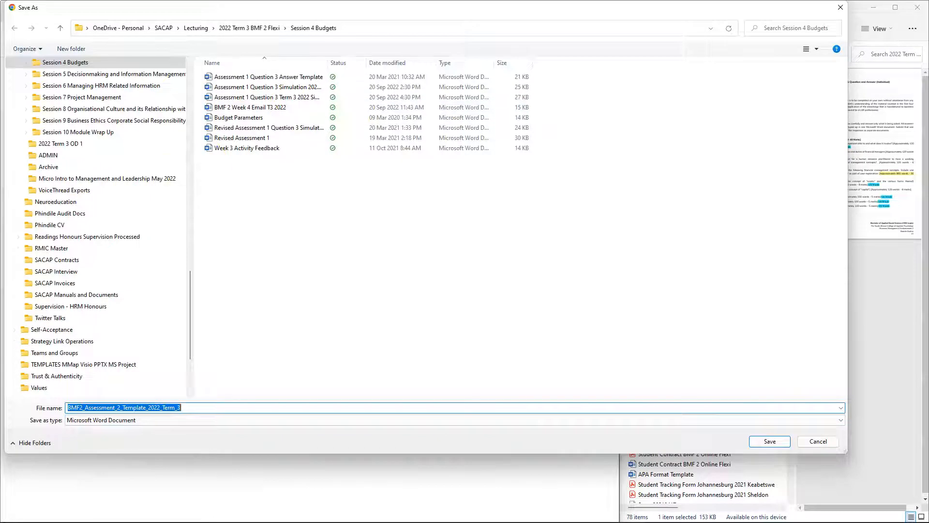
pyautogui.scroll(10, 92, 116)
pyautogui.scroll(10, 92, 116)
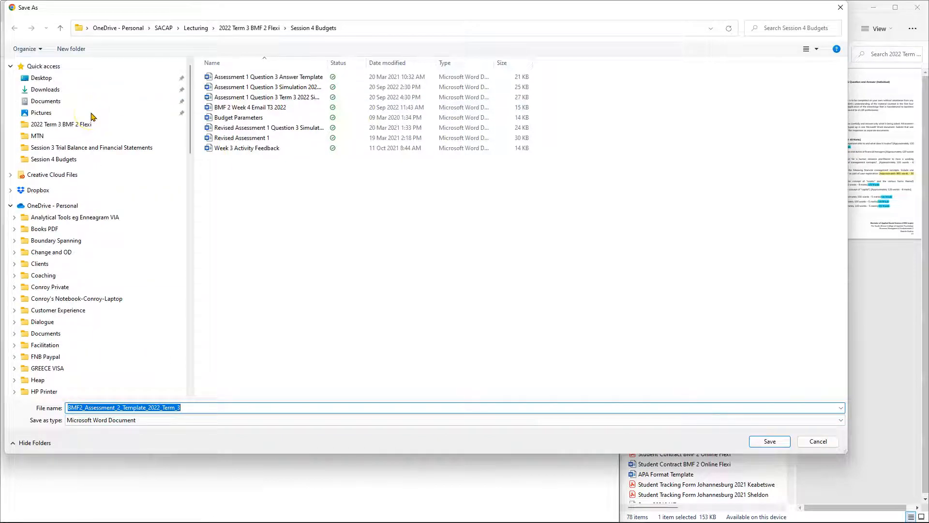
pyautogui.click(47, 79)
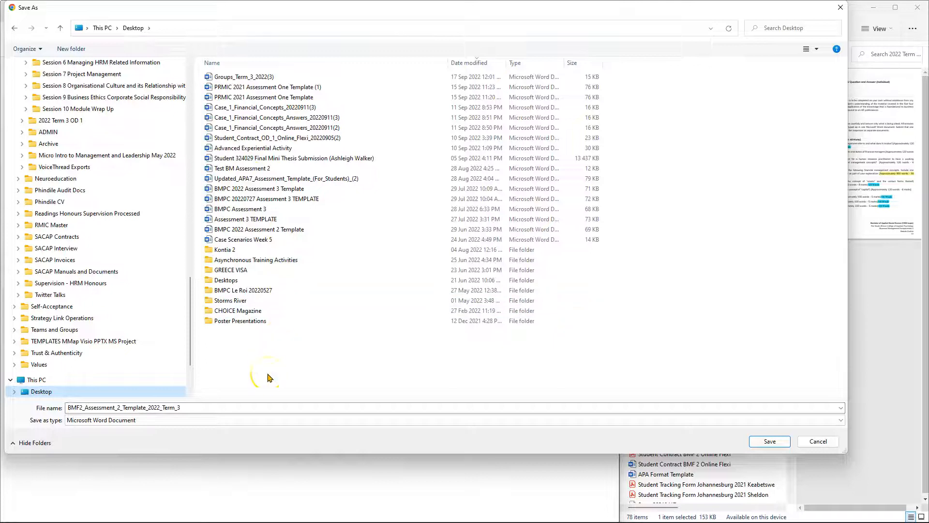
pyautogui.click(757, 446)
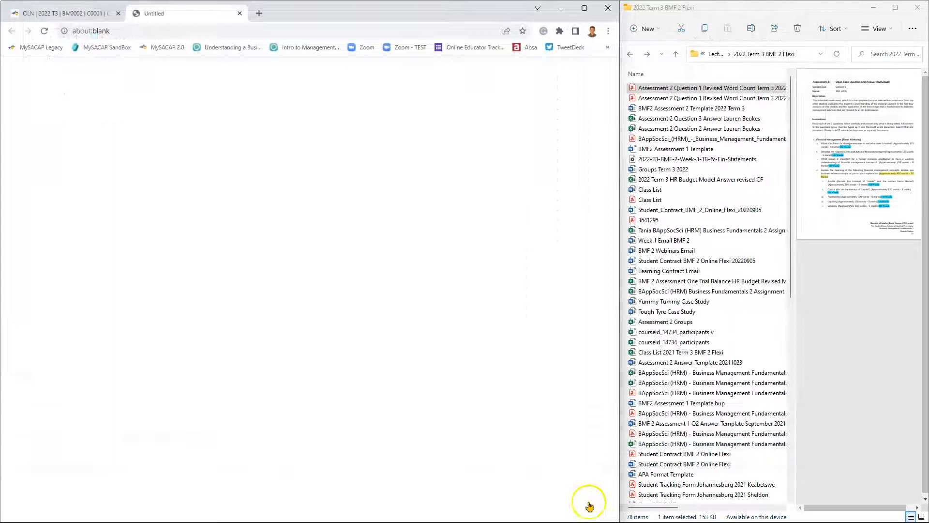
# Step: Close the open Document2 in Word without saving its changes
pyautogui.moveTo(421, 515)
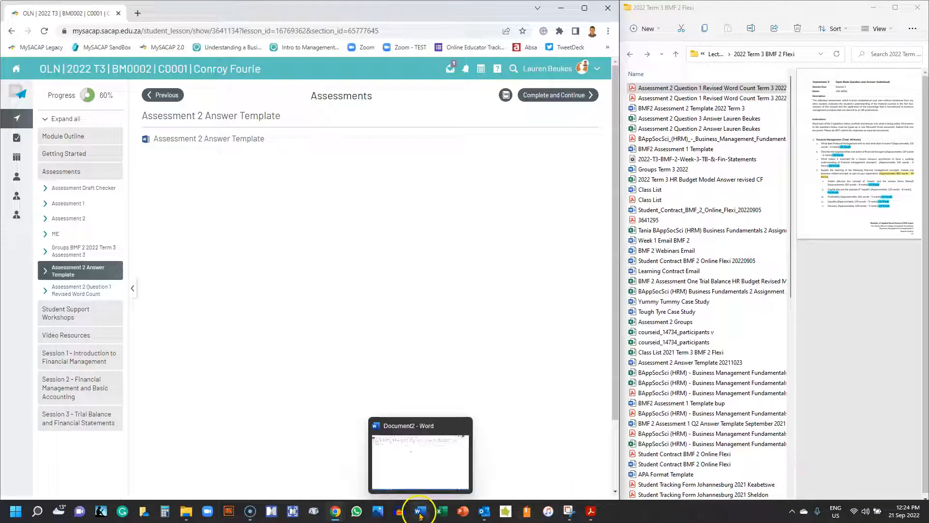
pyautogui.click(464, 427)
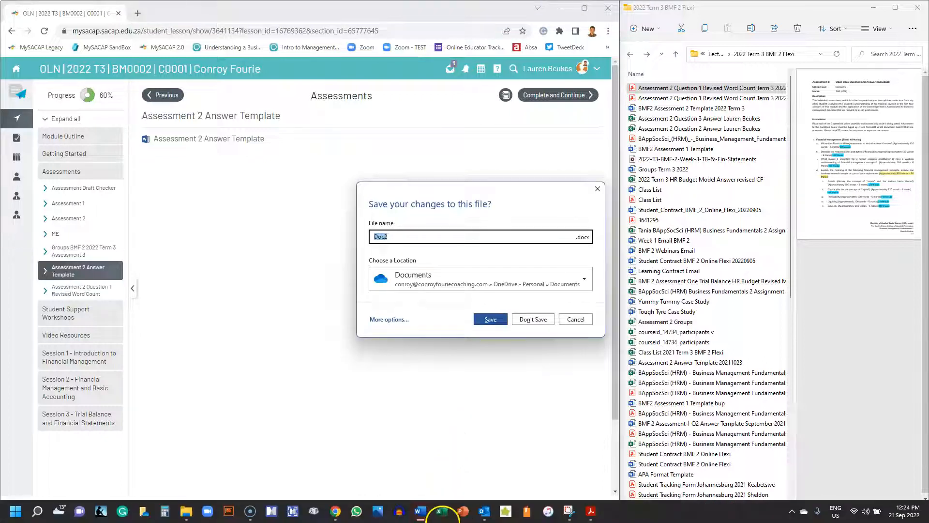
pyautogui.click(533, 319)
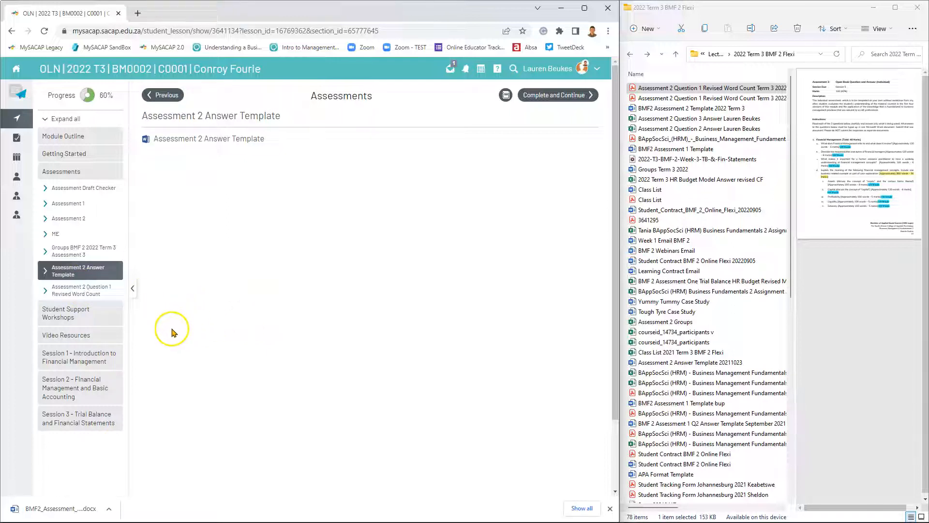
# Step: Open the Assessment 2 Question 1 Revised Word Count PDF and save a copy to the Desktop
pyautogui.click(93, 290)
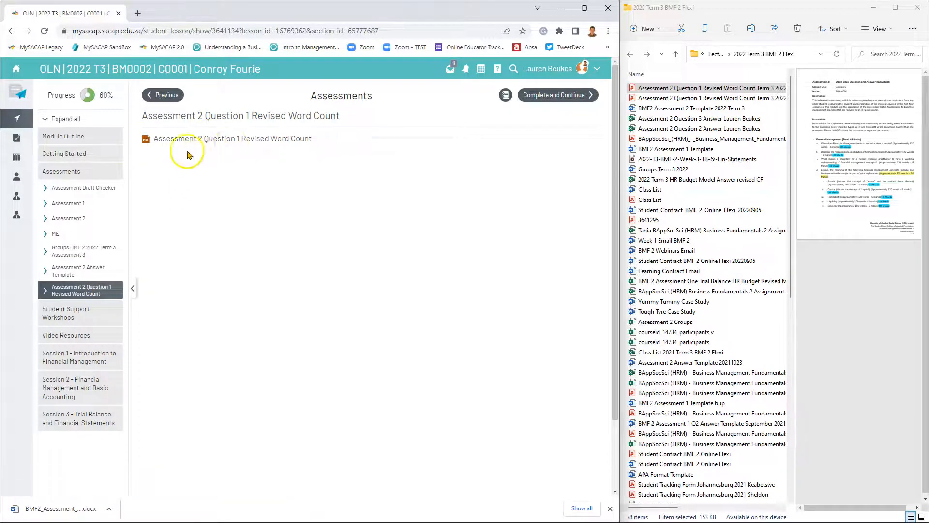
pyautogui.click(215, 140)
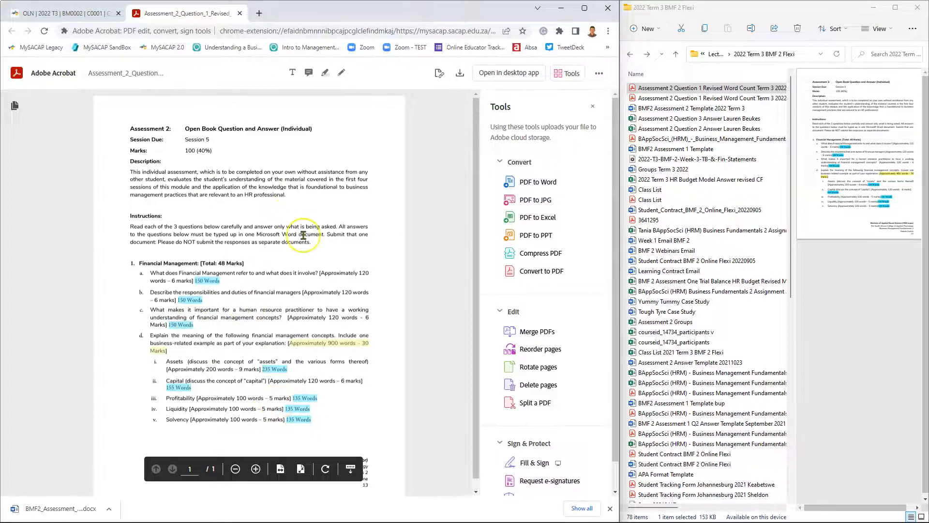
pyautogui.scroll(-1, 303, 236)
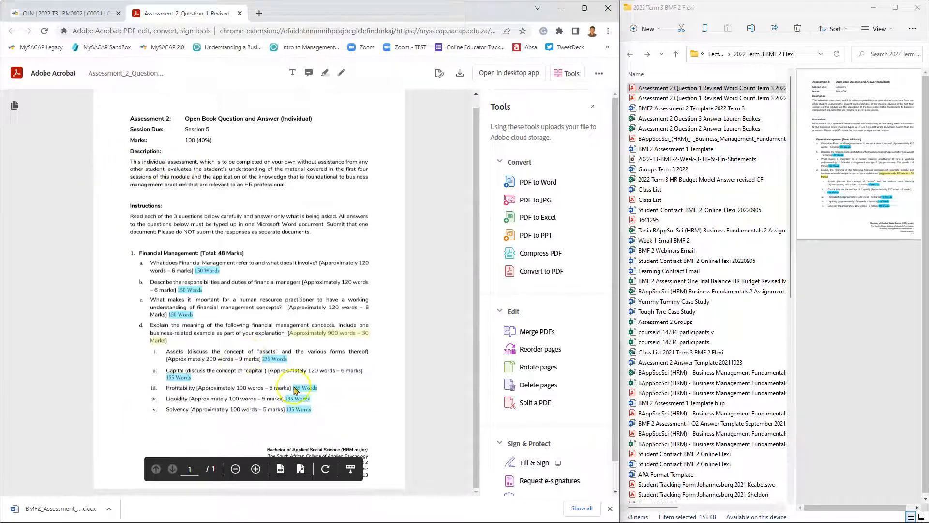
pyautogui.click(460, 76)
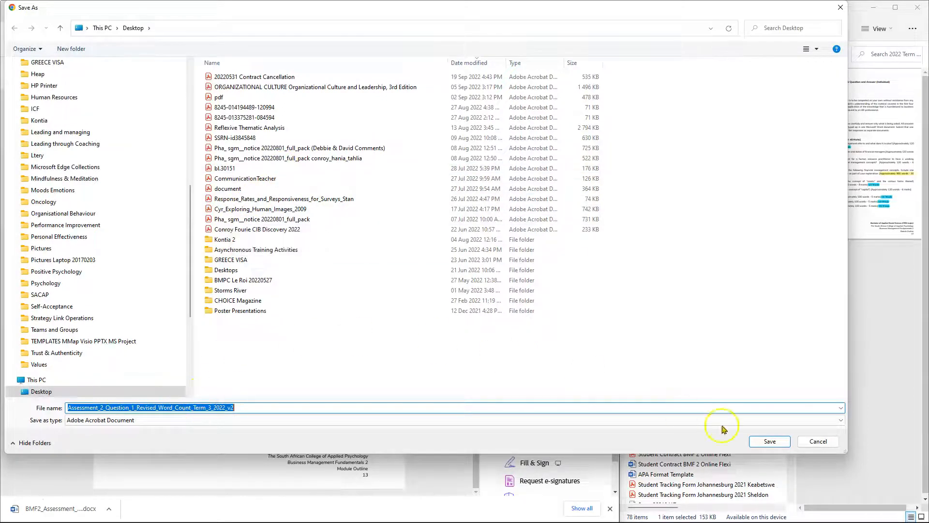
pyautogui.click(783, 447)
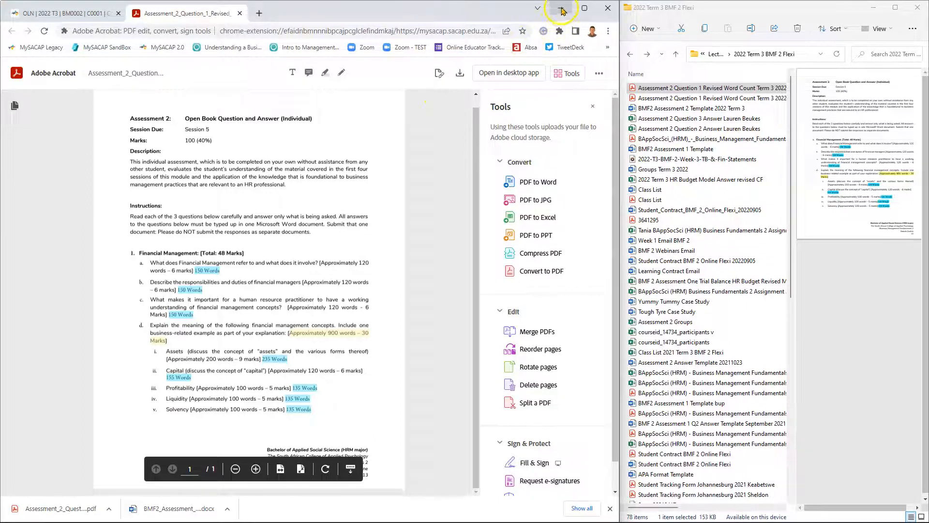
# Step: Minimize the browser, open the downloaded BMF2 Assessment 2 template from the desktop in Word, and enable editing
pyautogui.click(562, 9)
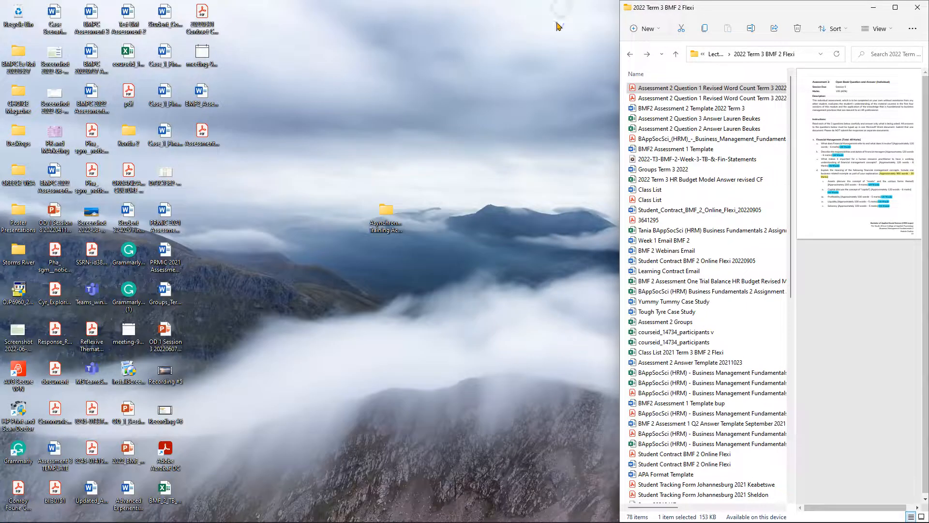
pyautogui.moveTo(287, 520)
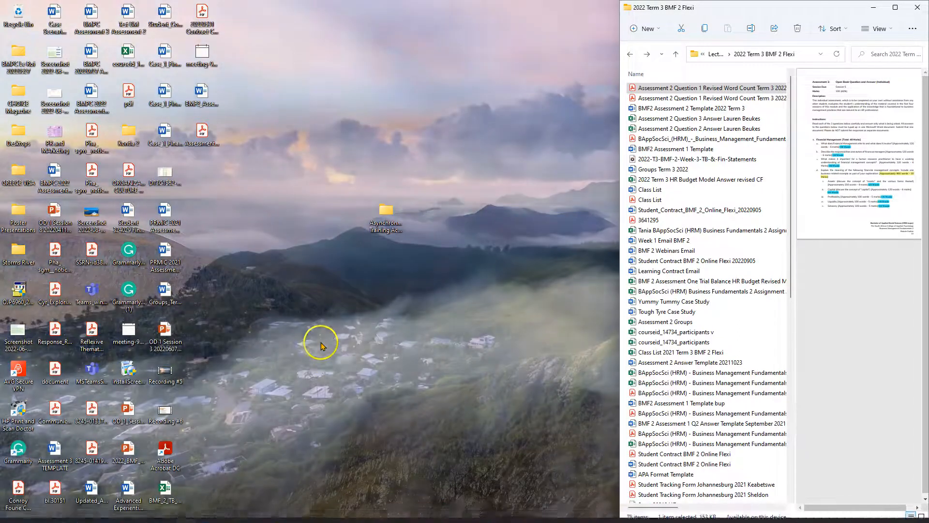
pyautogui.click(321, 345)
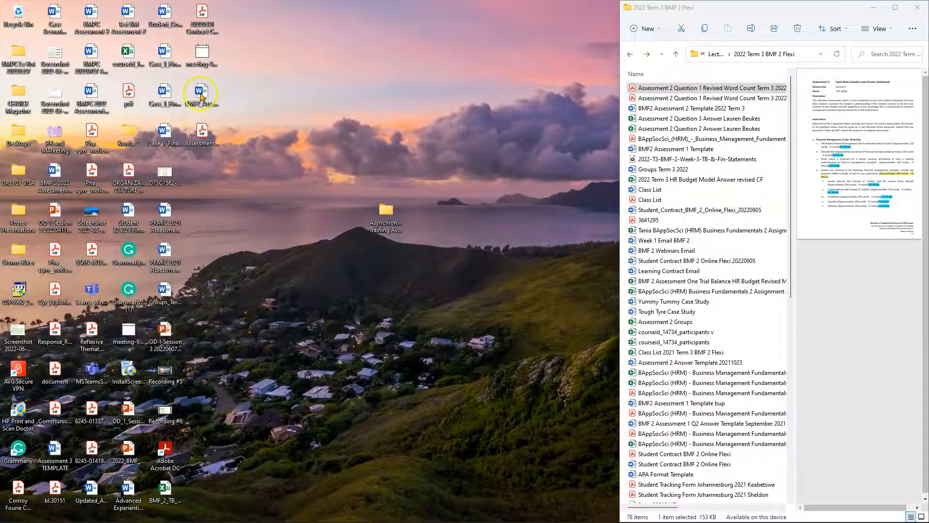
pyautogui.click(202, 96)
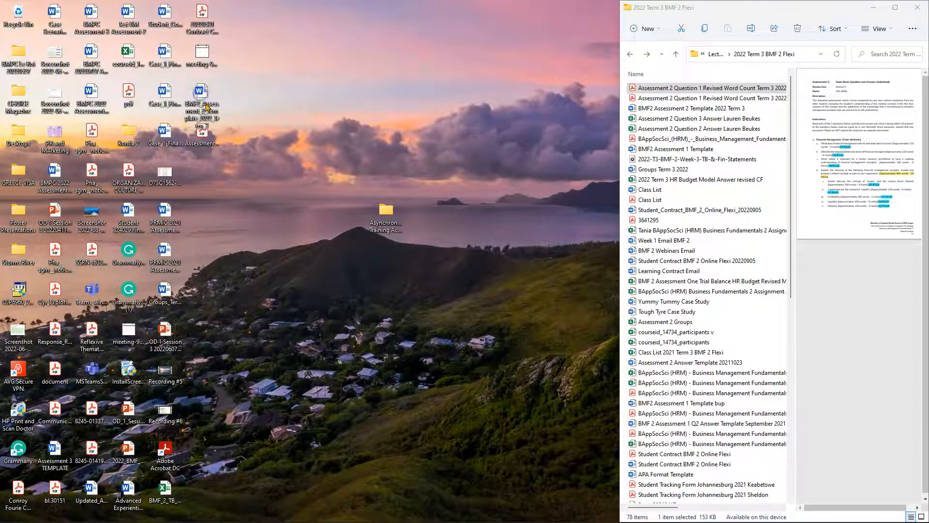
pyautogui.click(202, 90)
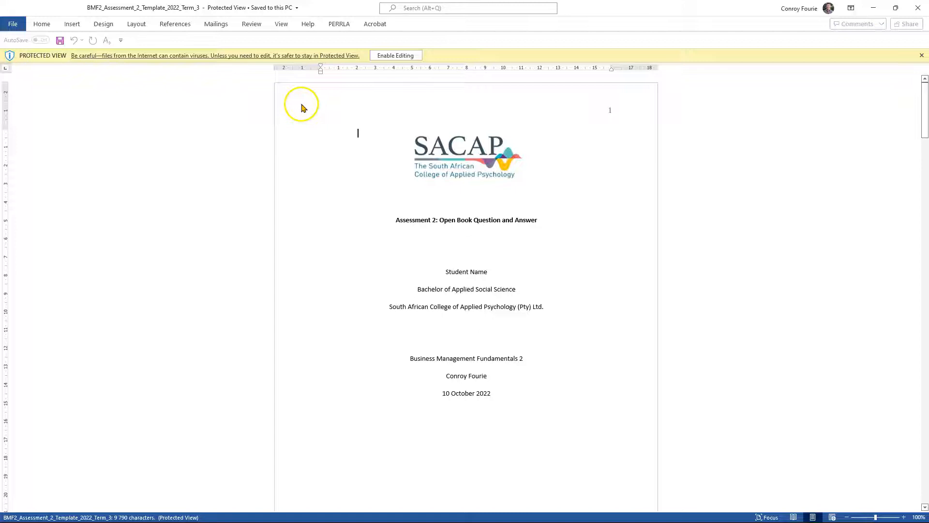
pyautogui.click(389, 55)
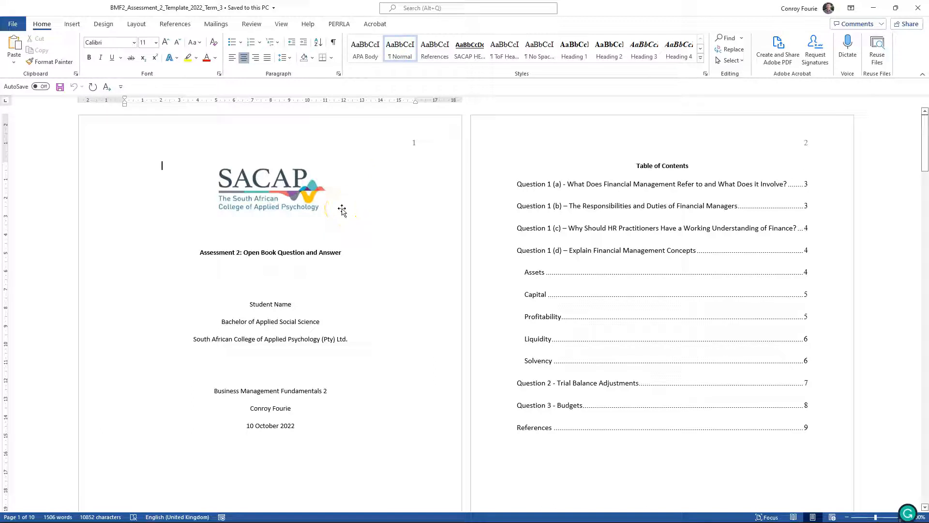
# Step: Review the template's cover page and table of contents, and select the Student Name placeholder on the cover page
pyautogui.scroll(-5, 342, 212)
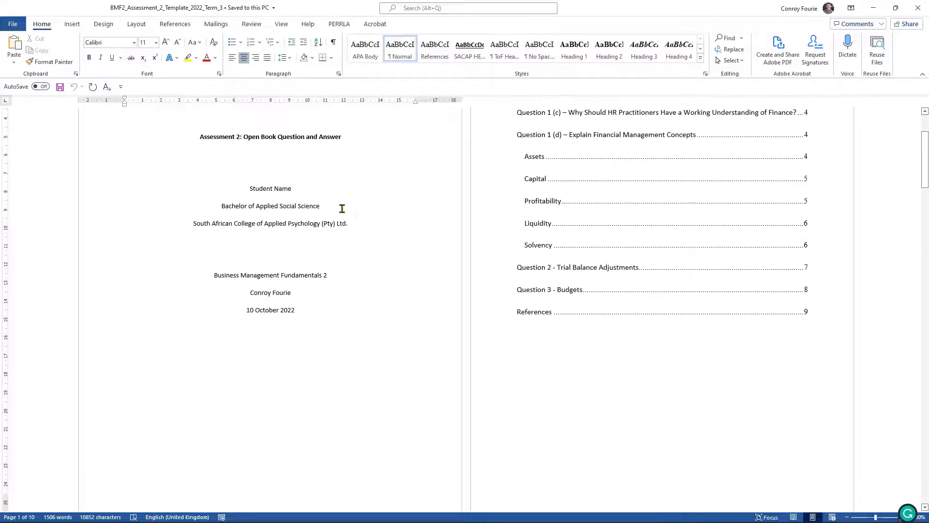
pyautogui.scroll(5, 342, 209)
pyautogui.scroll(-4, 342, 208)
pyautogui.scroll(-3, 343, 209)
pyautogui.scroll(7, 342, 208)
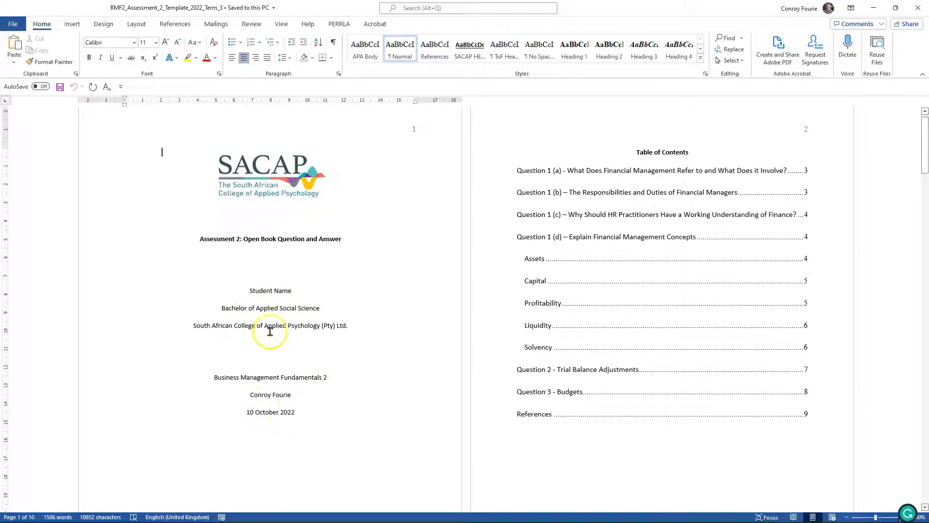
pyautogui.moveTo(249, 290); pyautogui.dragTo(293, 294)
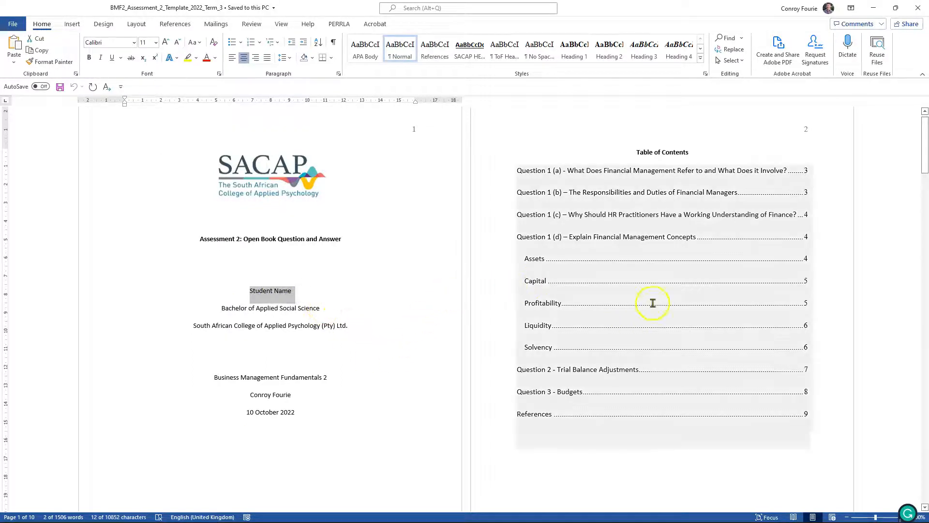
# Step: Update the entire table of contents on page 2
pyautogui.click(625, 274)
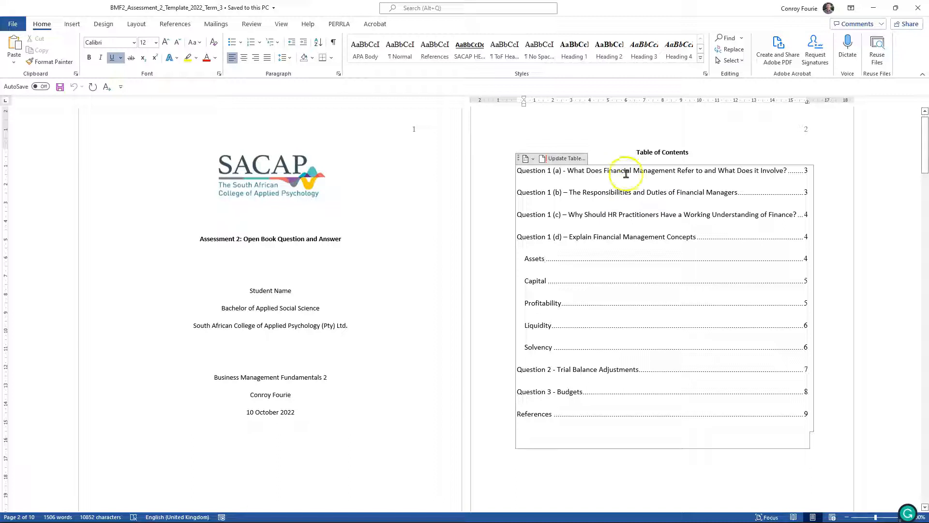
pyautogui.rightClick(637, 196)
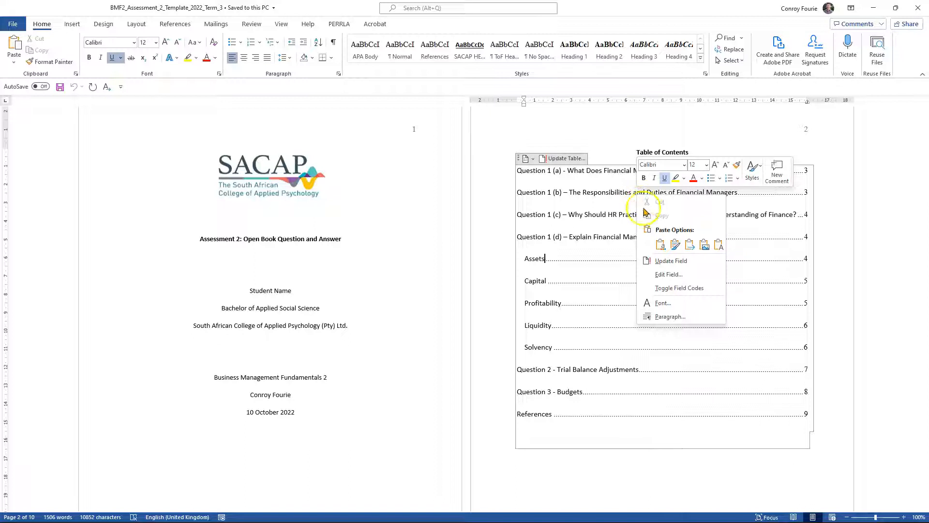
pyautogui.click(659, 262)
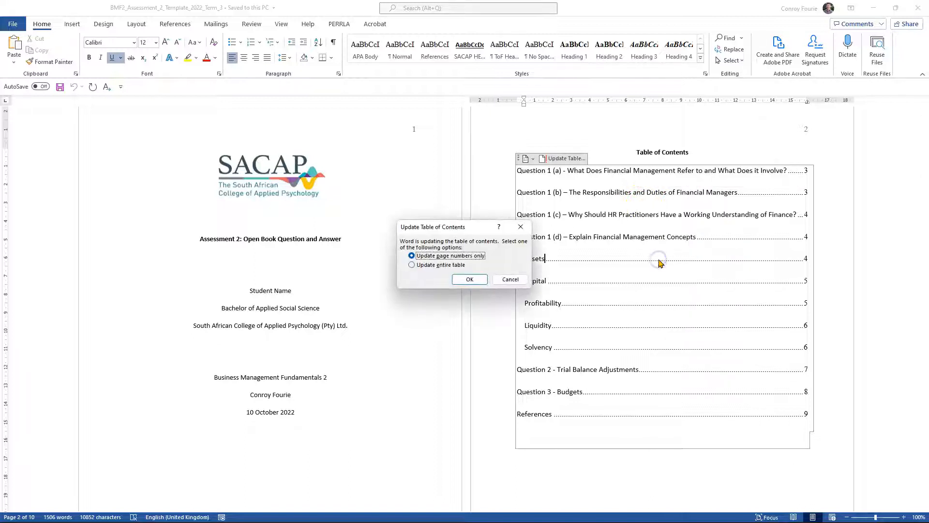
pyautogui.click(461, 265)
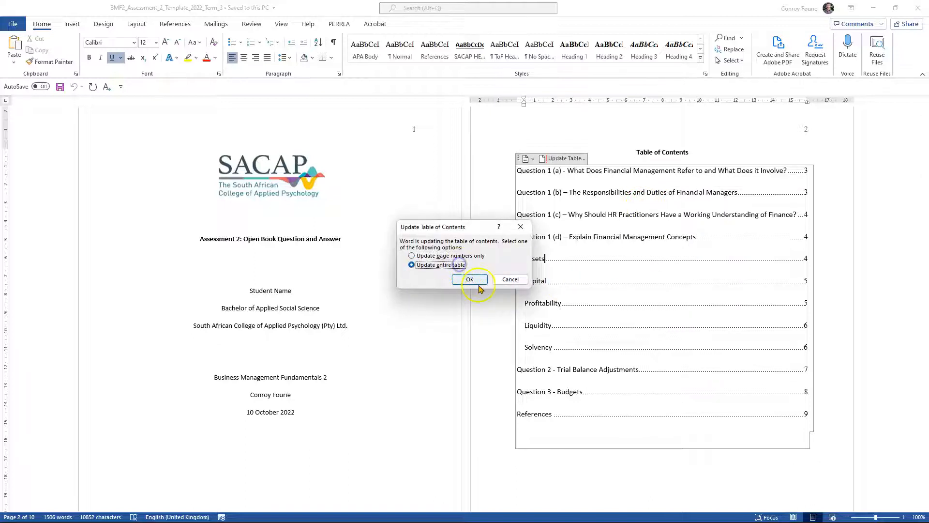
pyautogui.click(471, 279)
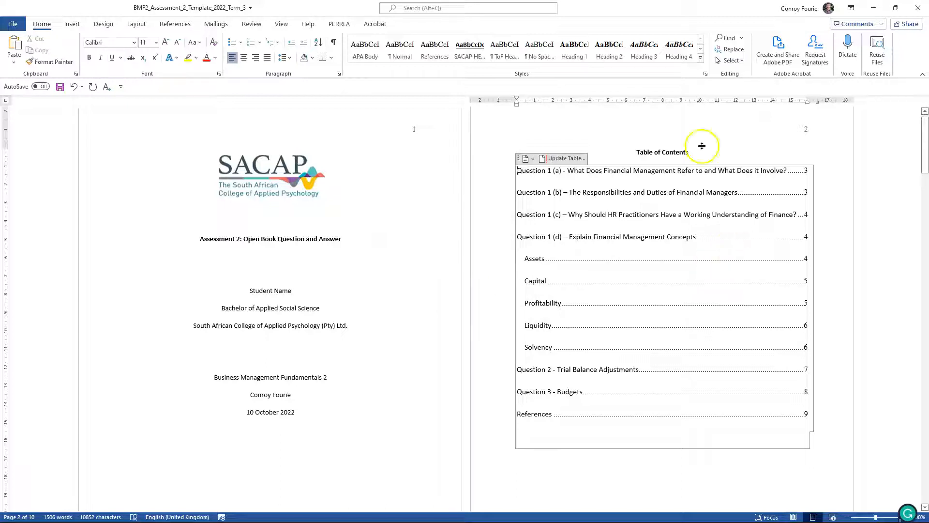
# Step: Review the template's answer pages from Question 1 (a) through the Question 2 and Question 3 headings
pyautogui.scroll(-5, 374, 377)
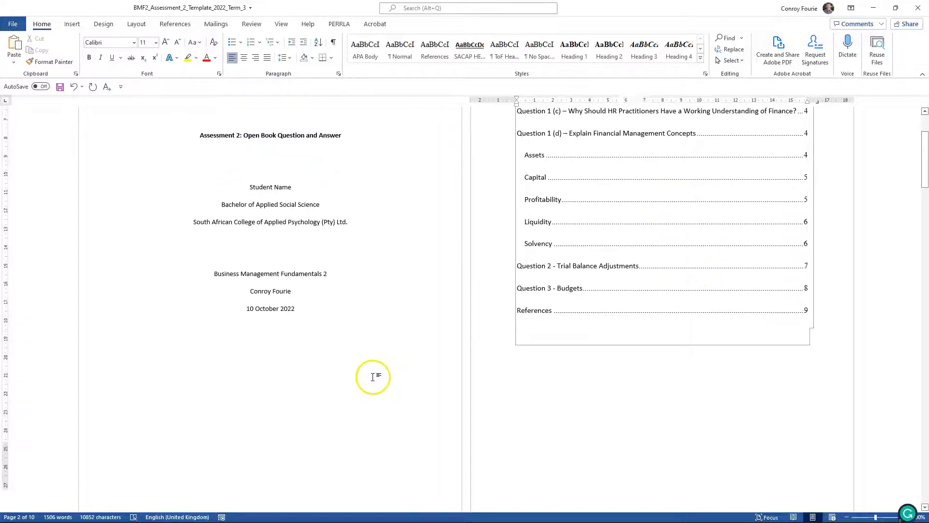
pyautogui.scroll(-3, 373, 376)
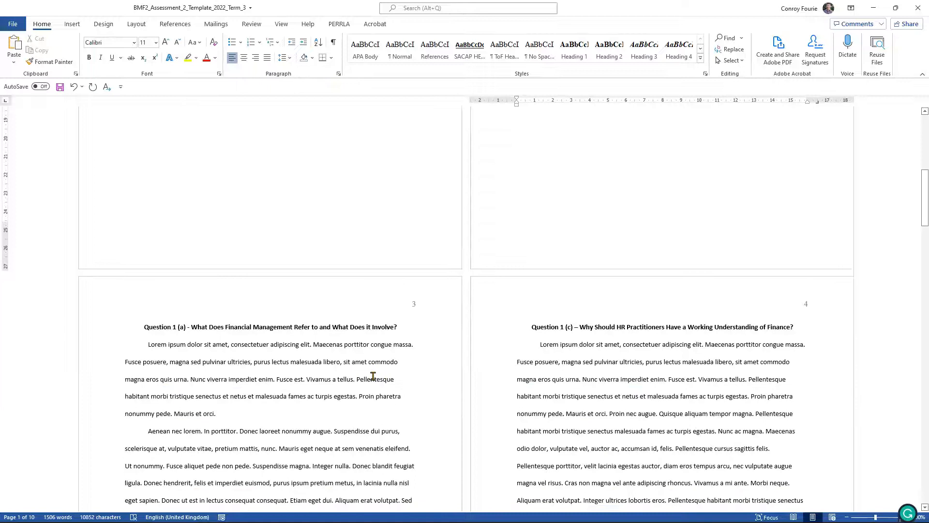
pyautogui.scroll(-2, 284, 379)
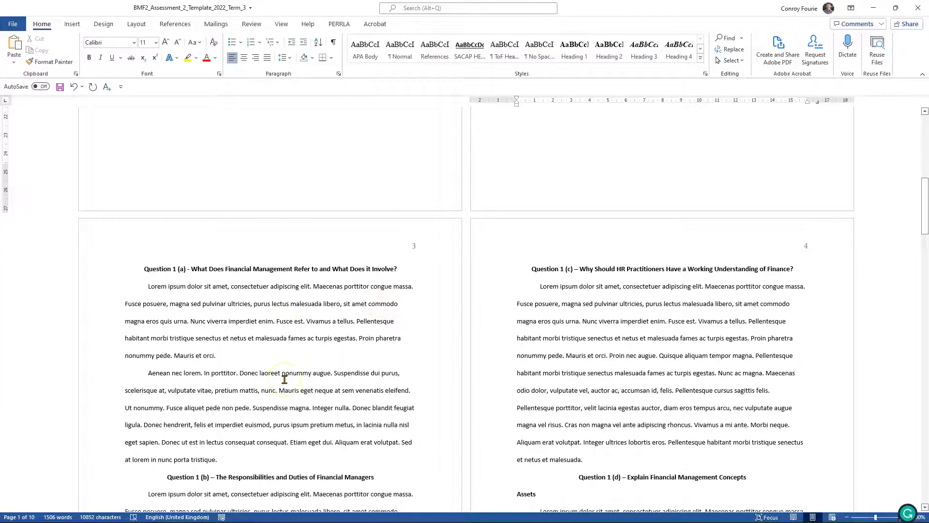
pyautogui.scroll(-2, 284, 379)
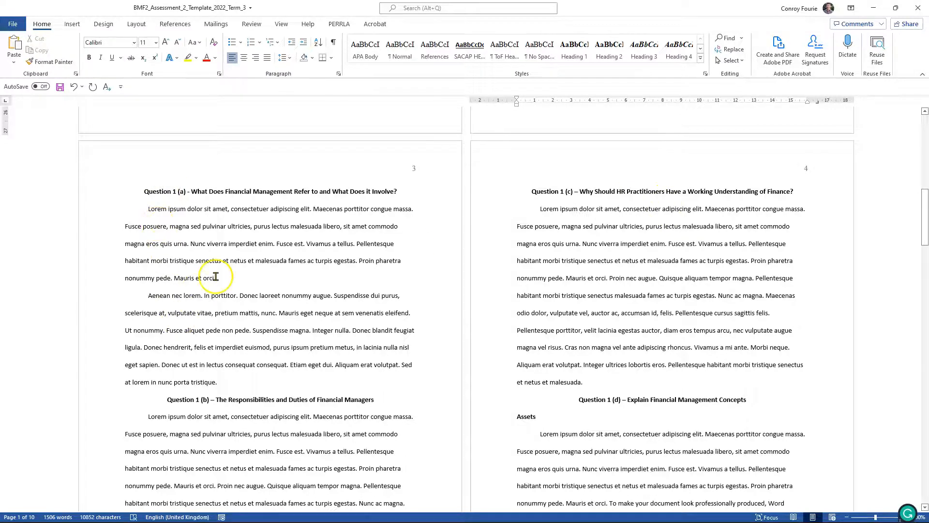
pyautogui.scroll(-4, 216, 277)
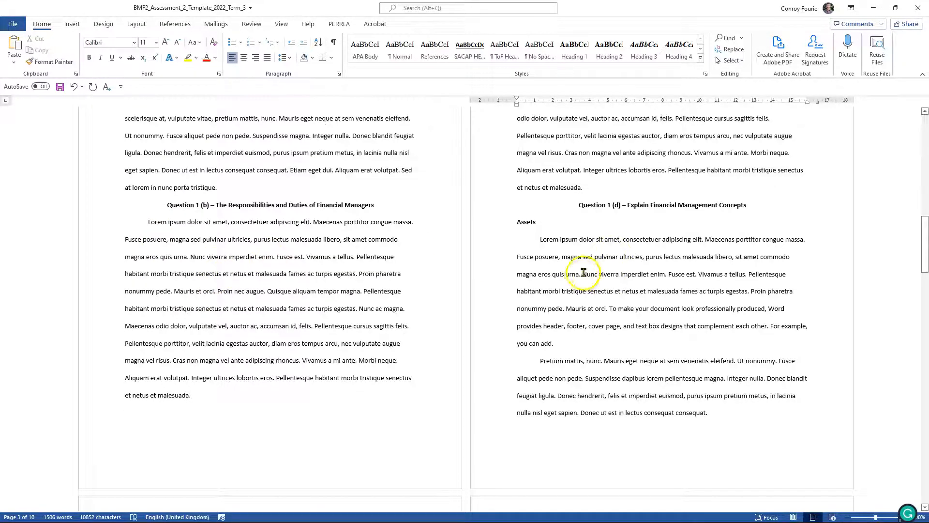
pyautogui.scroll(-3, 588, 275)
pyautogui.scroll(-9, 588, 274)
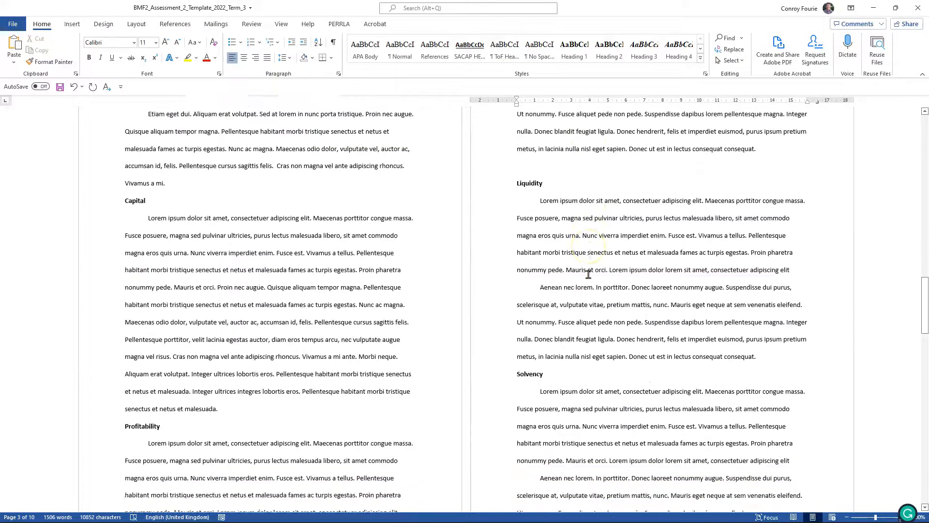
pyautogui.scroll(-4, 588, 274)
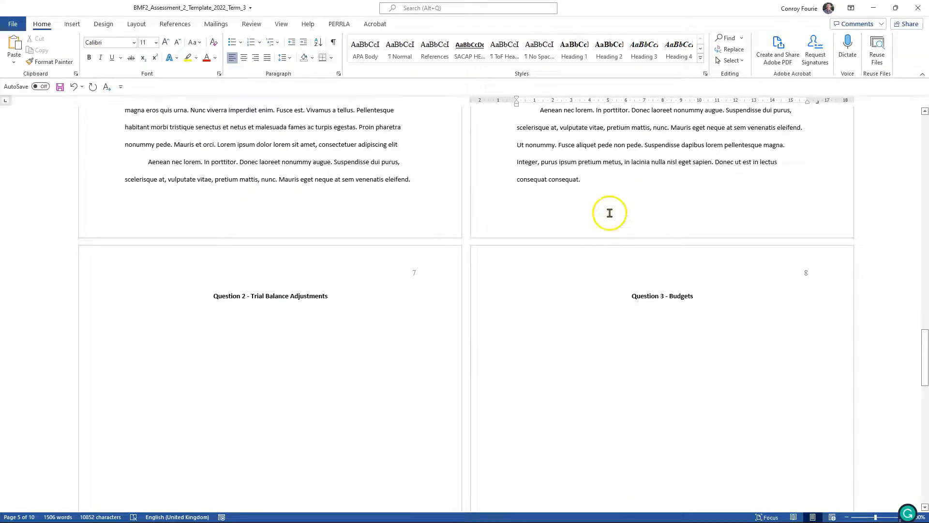
pyautogui.click(575, 213)
pyautogui.scroll(13, 575, 210)
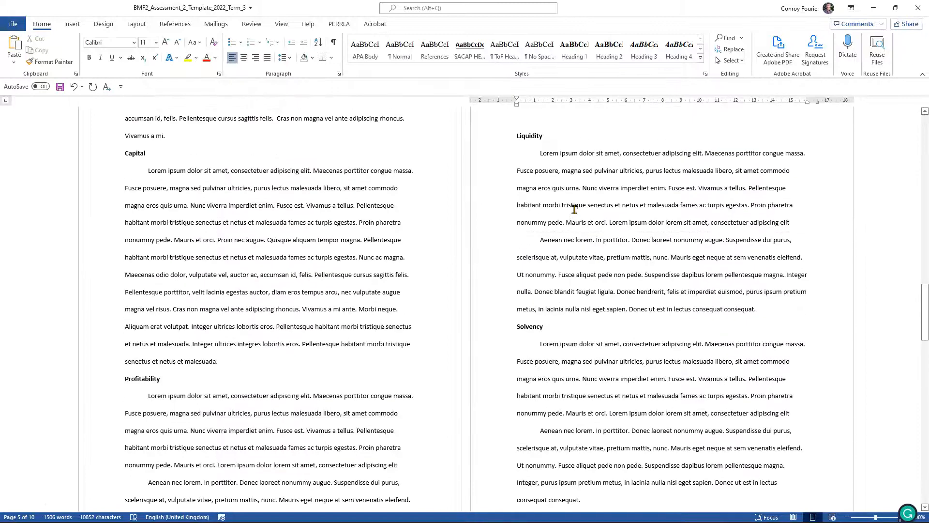
pyautogui.scroll(19, 575, 209)
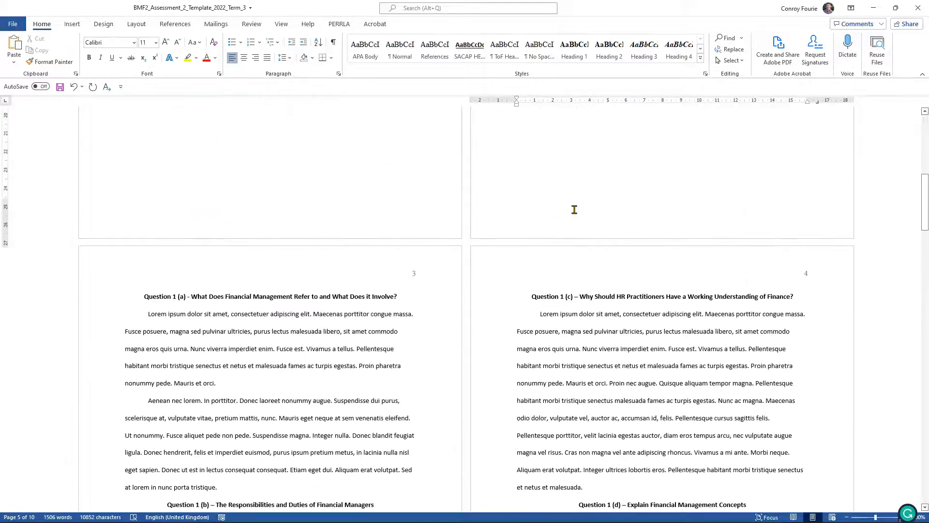
# Step: Locate the start of the Question 1 (a) heading and the end of the Solvency text on page 6
pyautogui.click(319, 328)
pyautogui.click(199, 304)
pyautogui.moveTo(146, 307)
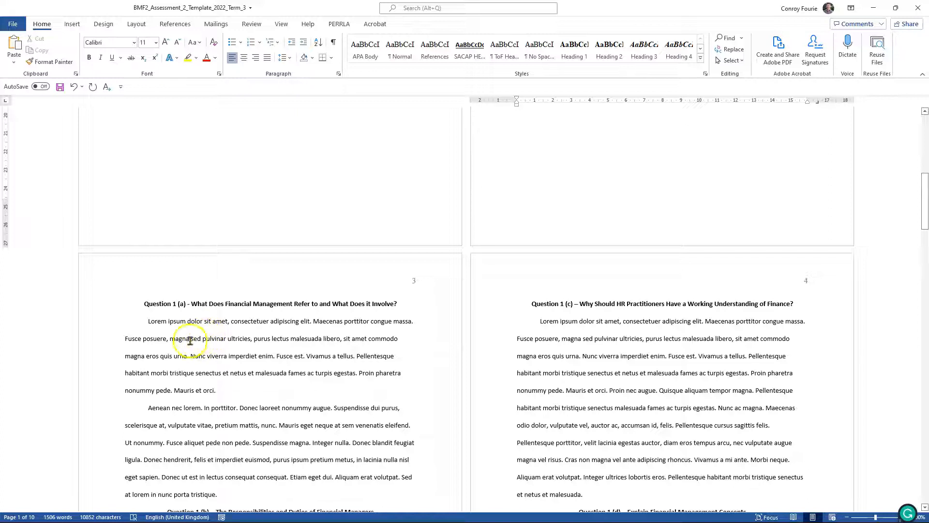
pyautogui.click(145, 304)
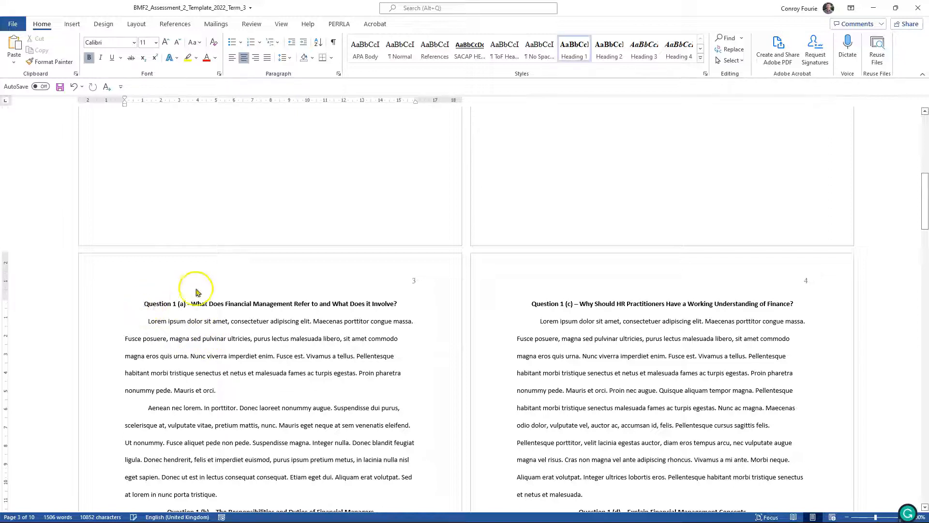
pyautogui.scroll(-20, 251, 367)
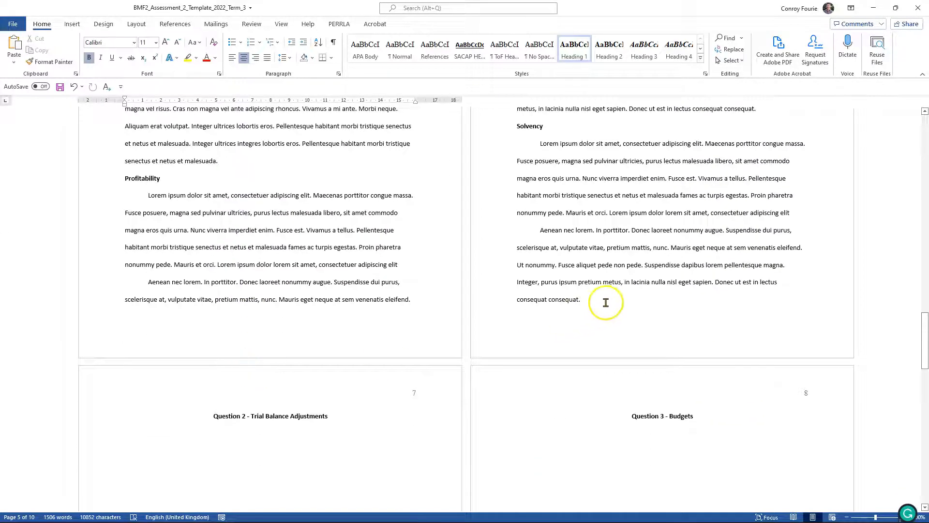
pyautogui.click(582, 301)
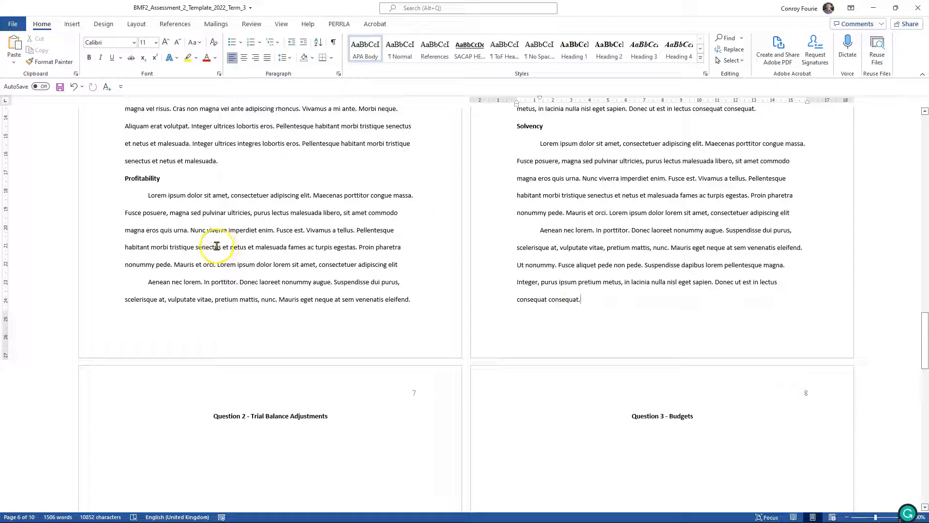
# Step: Select the two body paragraphs under Question 1 (a) to check their word count, and clear the selection
pyautogui.scroll(-1, 217, 246)
pyautogui.scroll(3, 216, 246)
pyautogui.scroll(15, 215, 246)
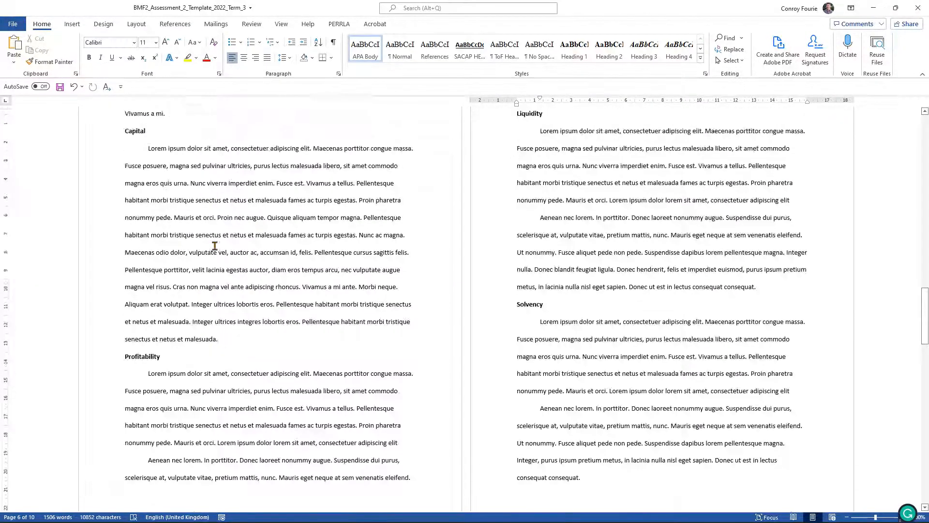
pyautogui.scroll(5, 215, 246)
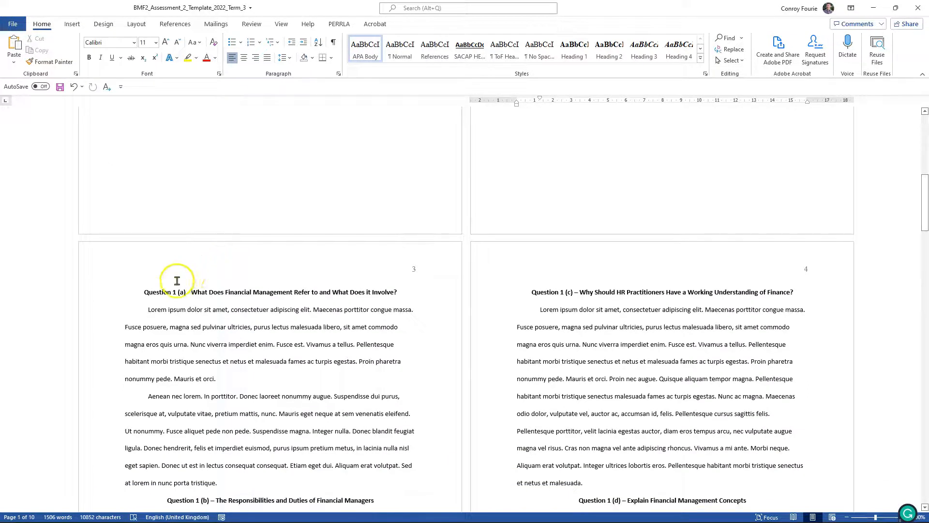
pyautogui.scroll(-4, 192, 290)
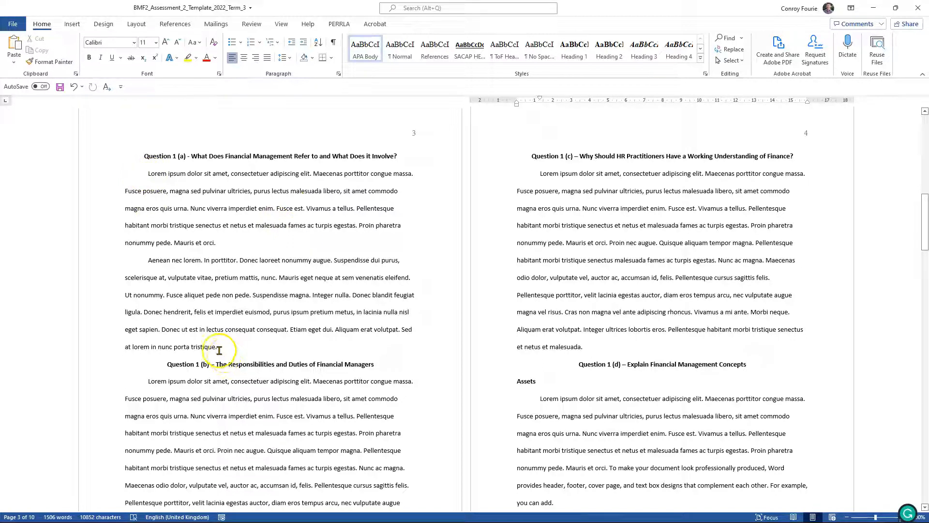
pyautogui.moveTo(147, 173); pyautogui.dragTo(221, 350)
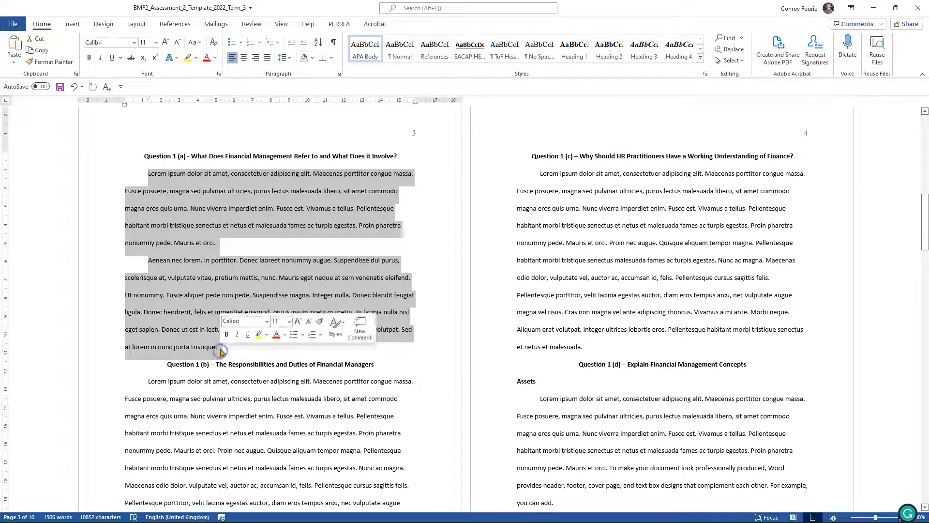
pyautogui.click(211, 211)
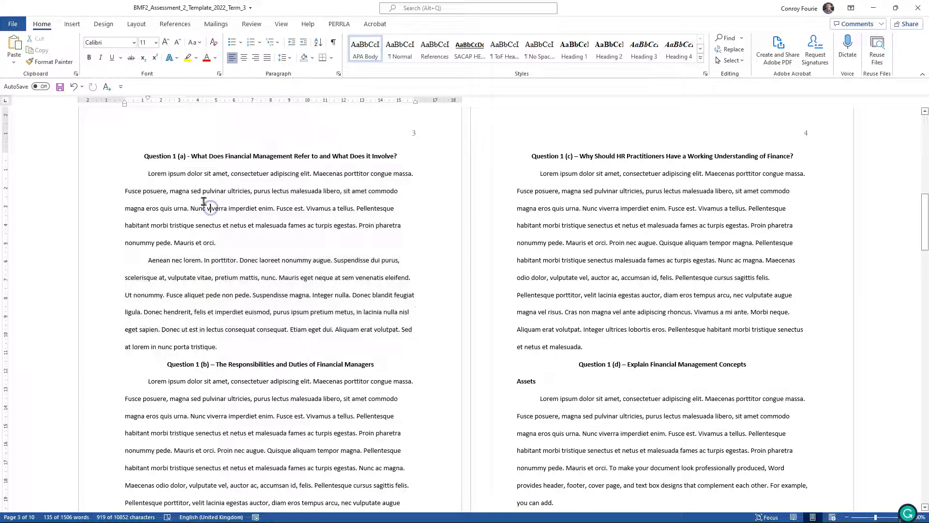
# Step: Select all of Question 1 from the (a) heading to the end of the Solvency section and check its word count
pyautogui.moveTo(145, 155); pyautogui.dragTo(699, 251)
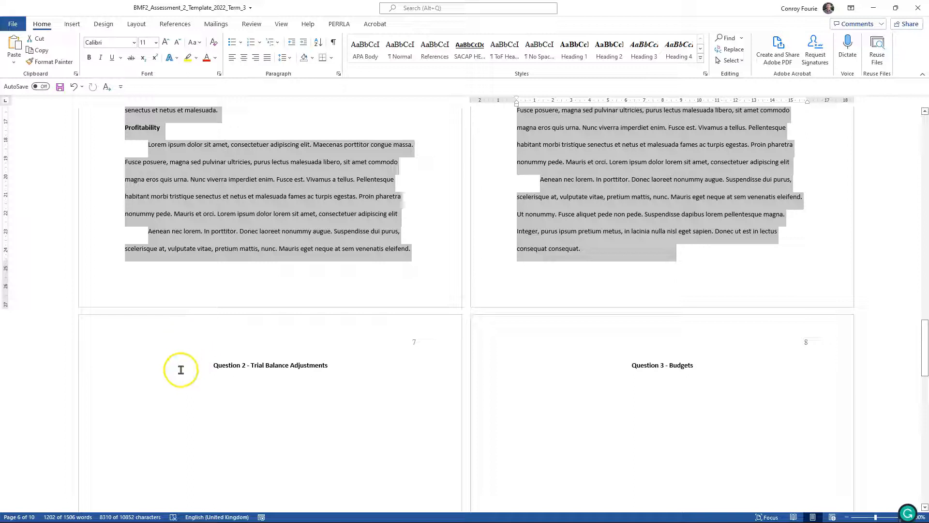
pyautogui.scroll(15, 182, 371)
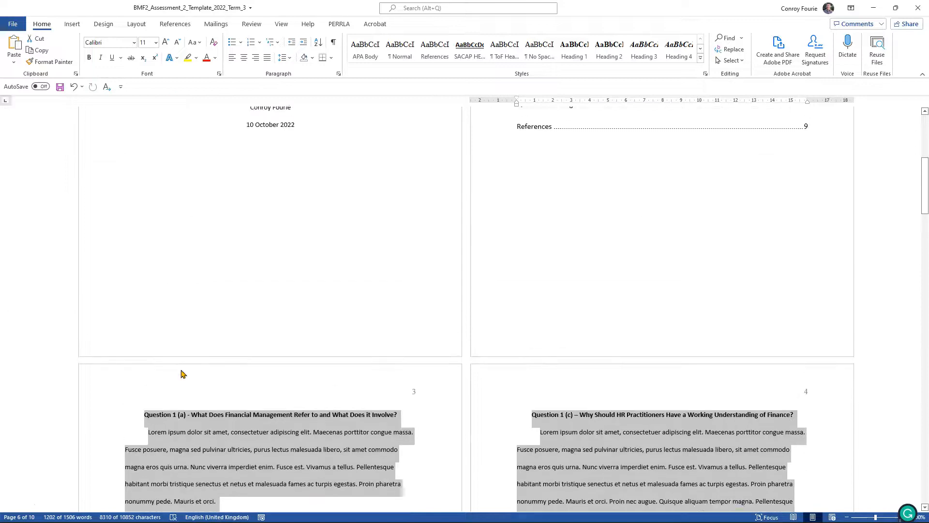
pyautogui.scroll(3, 182, 373)
pyautogui.scroll(-11, 182, 373)
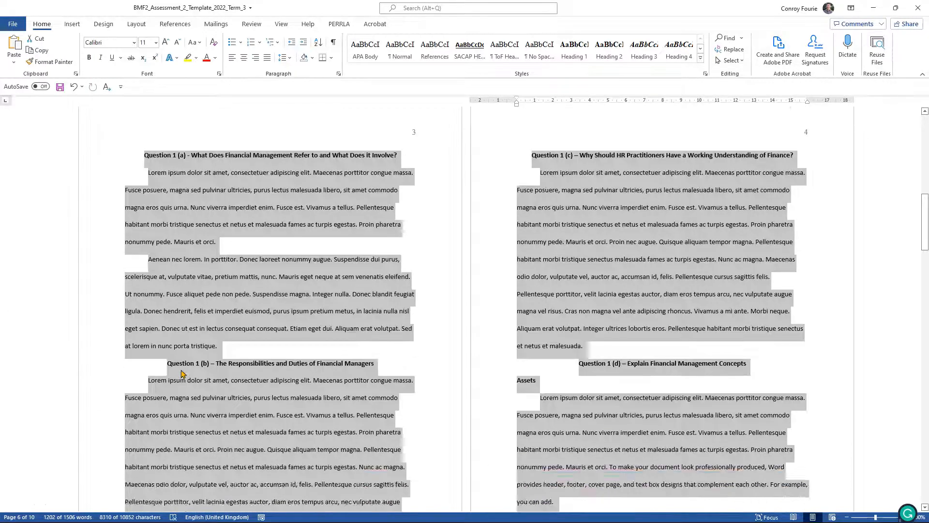
pyautogui.scroll(-12, 182, 373)
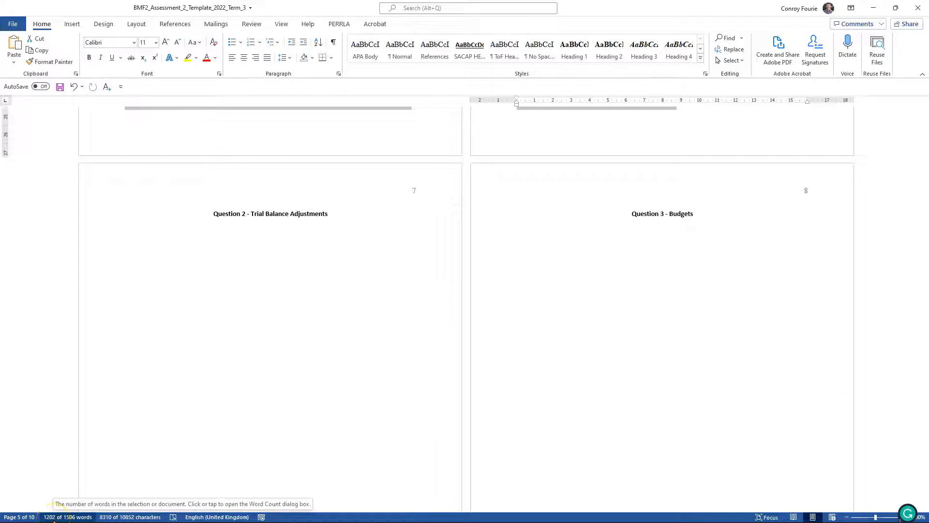
# Step: Check that the selection covers every Question 1 section on pages 3 to 6, and clear it
pyautogui.scroll(20, 350, 245)
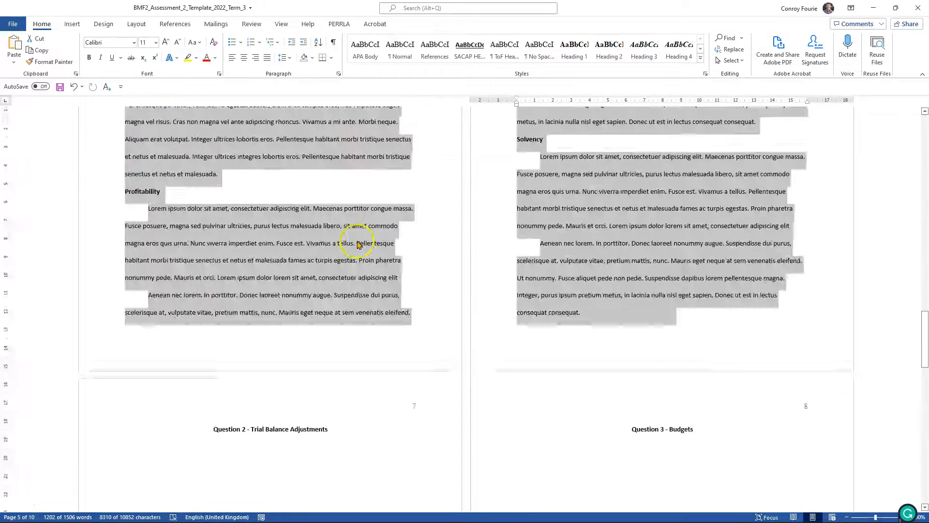
pyautogui.scroll(8, 357, 245)
pyautogui.scroll(-6, 357, 242)
pyautogui.scroll(-5, 356, 242)
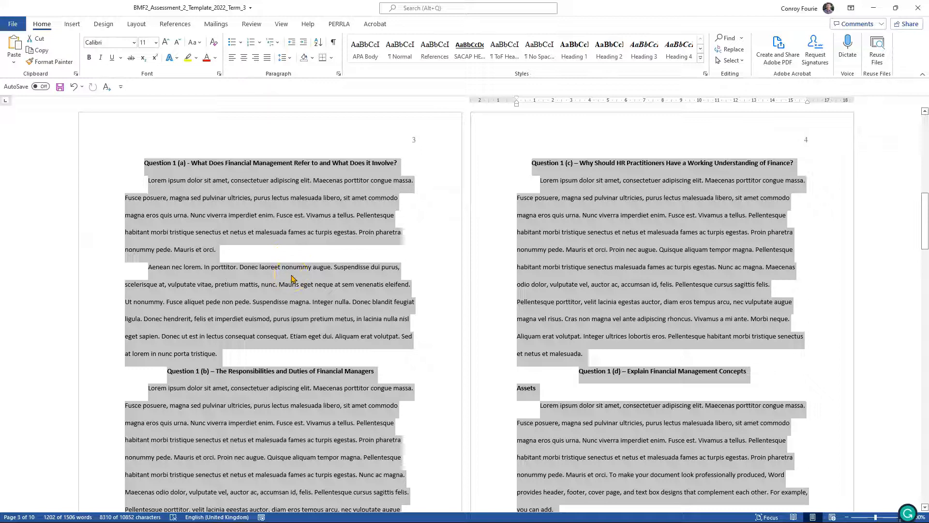
pyautogui.scroll(-11, 292, 279)
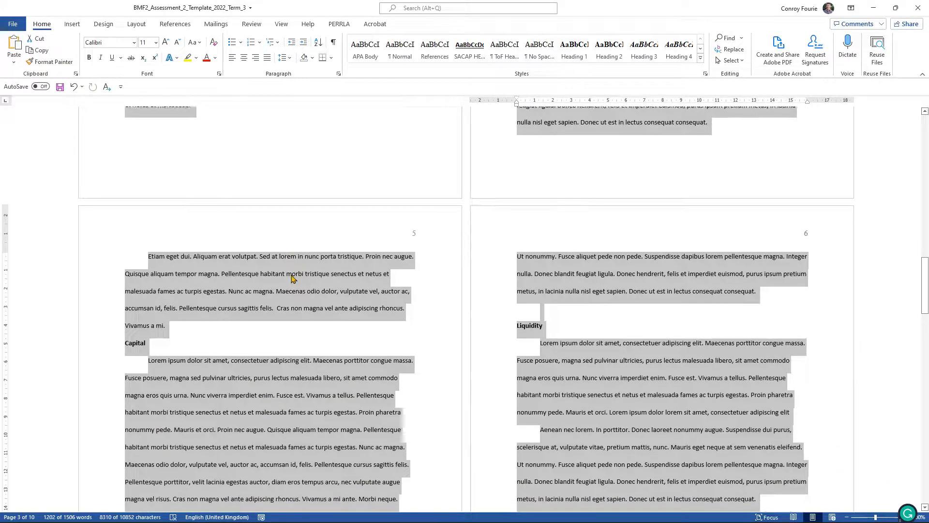
pyautogui.scroll(-14, 291, 279)
pyautogui.scroll(7, 291, 280)
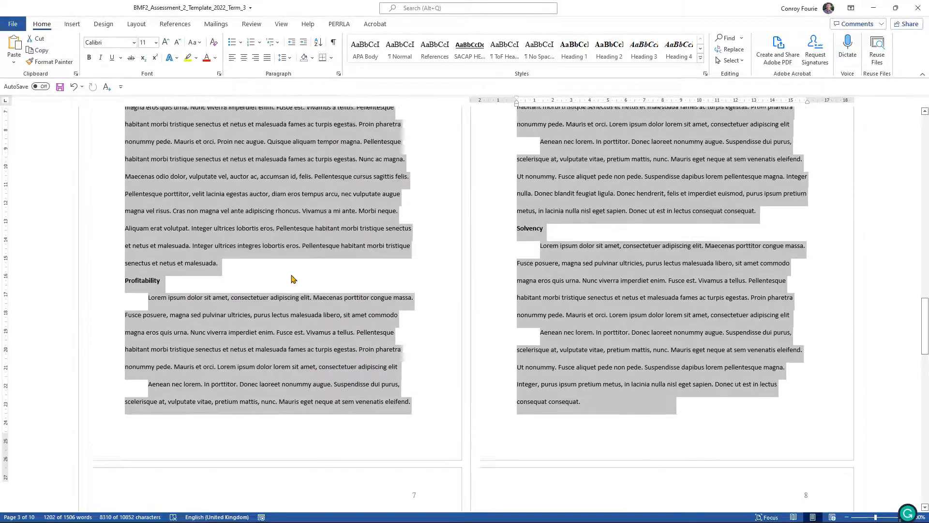
pyautogui.scroll(1, 292, 278)
pyautogui.click(272, 213)
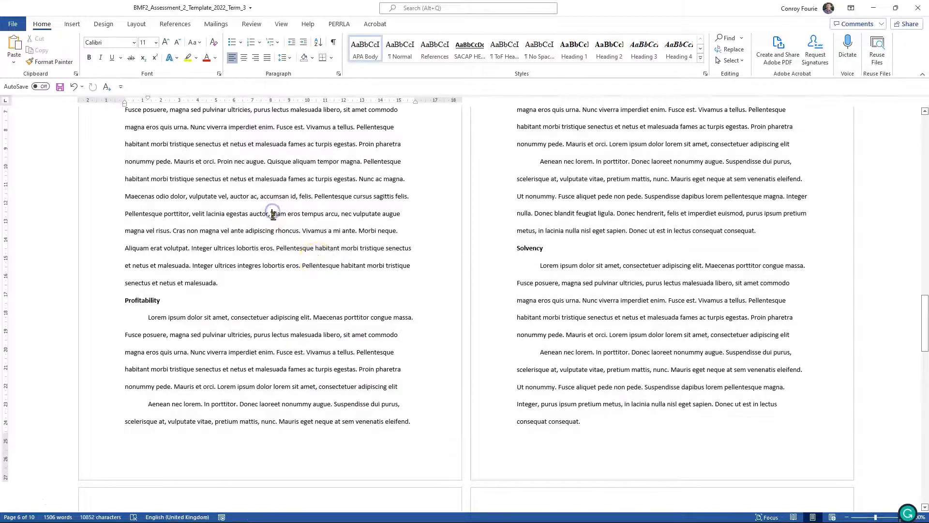
# Step: Show the paragraph and formatting marks and inspect the spacing and page breaks on the Question 1 pages
pyautogui.scroll(-1, 378, 283)
pyautogui.scroll(-12, 377, 283)
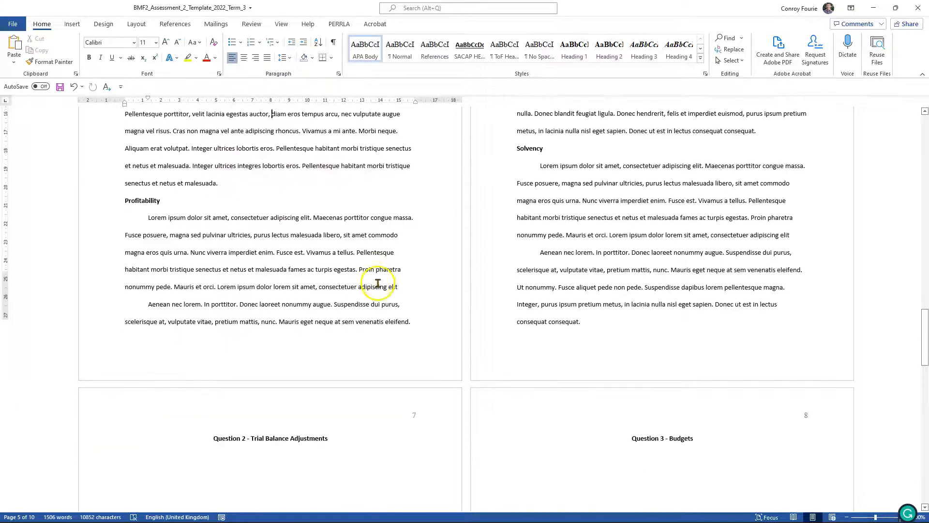
pyautogui.scroll(20, 378, 283)
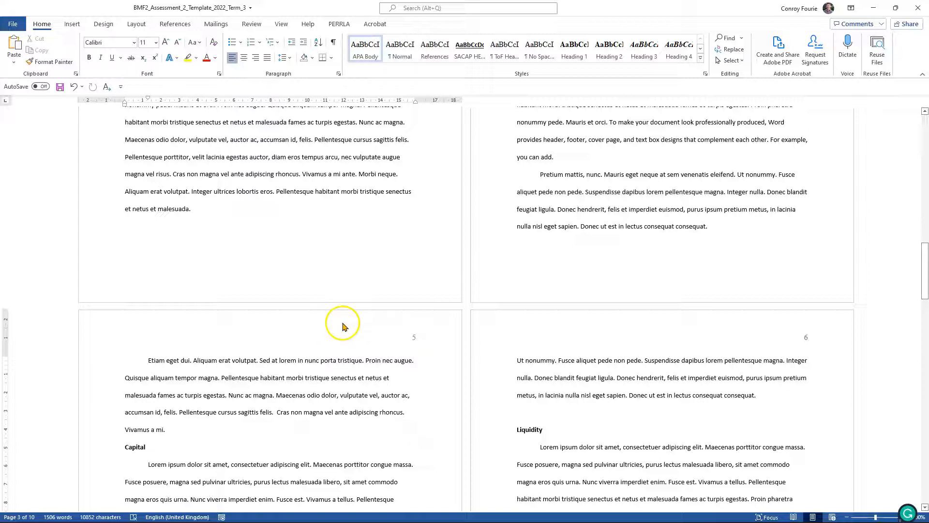
pyautogui.scroll(-3, 351, 343)
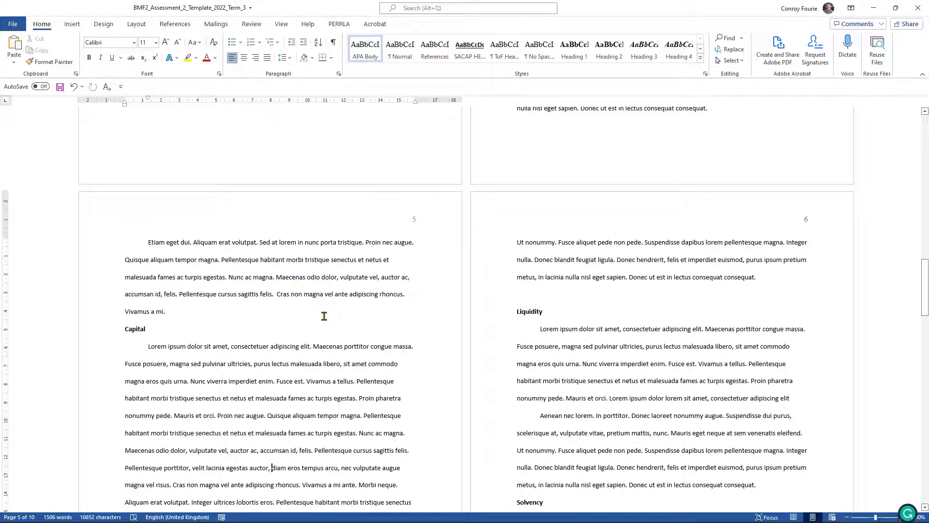
pyautogui.scroll(-7, 324, 316)
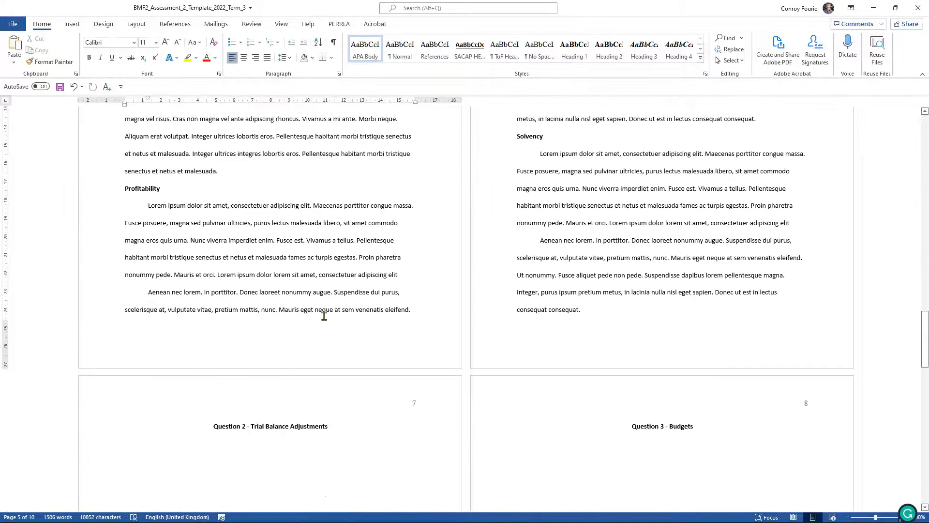
pyautogui.scroll(3, 324, 317)
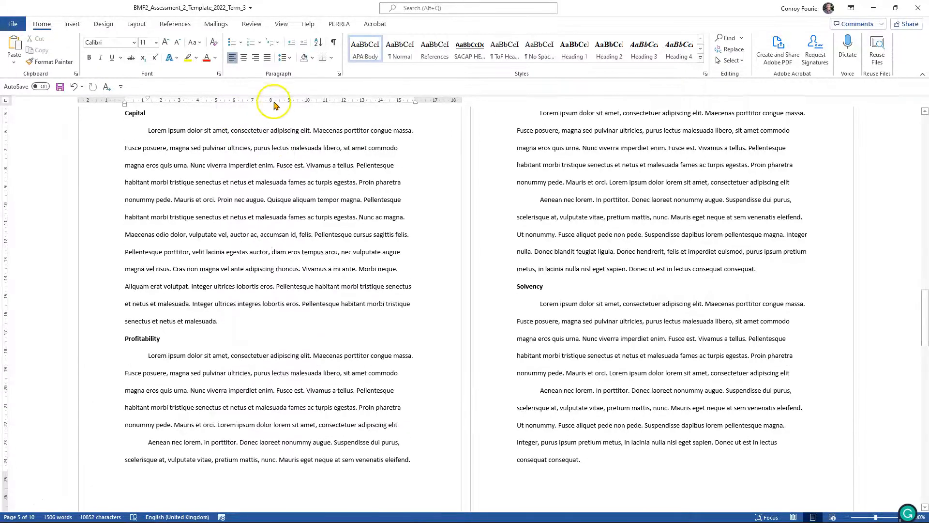
pyautogui.click(334, 44)
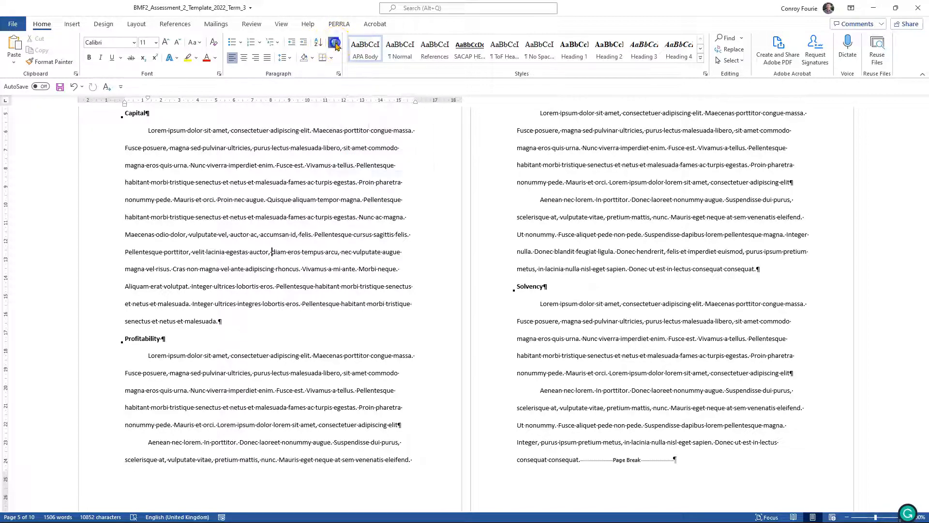
pyautogui.scroll(6, 324, 251)
pyautogui.scroll(15, 324, 251)
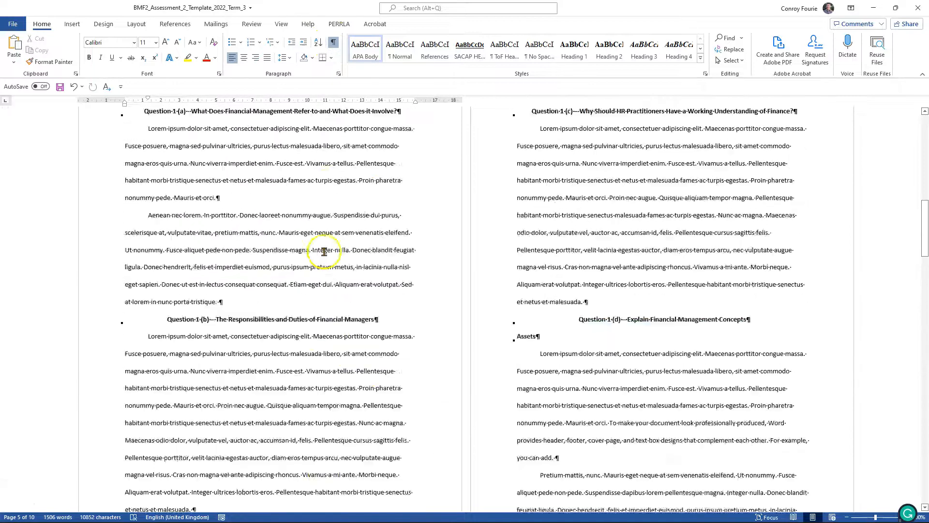
pyautogui.scroll(-6, 323, 251)
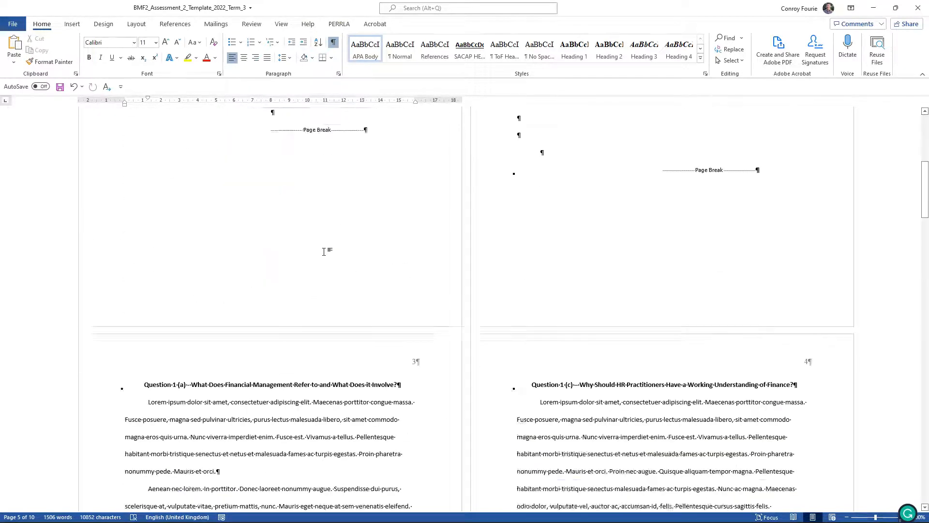
# Step: Examine the paragraph marks and page breaks from the front pages through to the end of Question 1
pyautogui.scroll(2, 324, 251)
pyautogui.click(313, 228)
pyautogui.click(680, 271)
pyautogui.scroll(5, 278, 234)
pyautogui.scroll(-7, 274, 234)
pyautogui.scroll(-12, 275, 233)
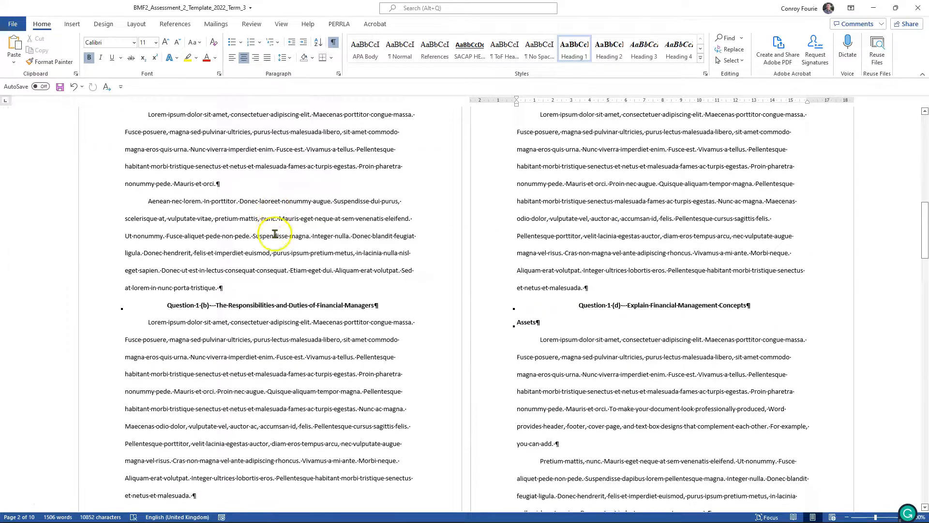
pyautogui.scroll(-5, 275, 234)
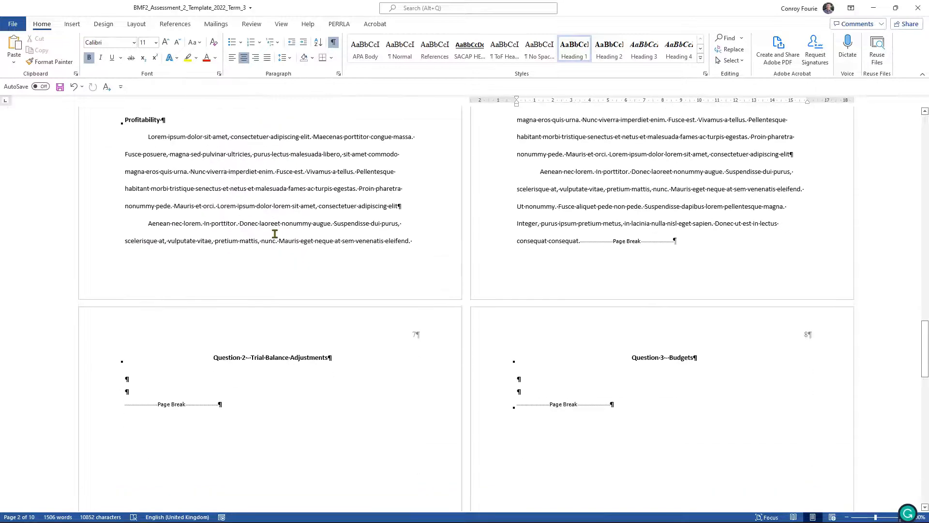
pyautogui.click(565, 241)
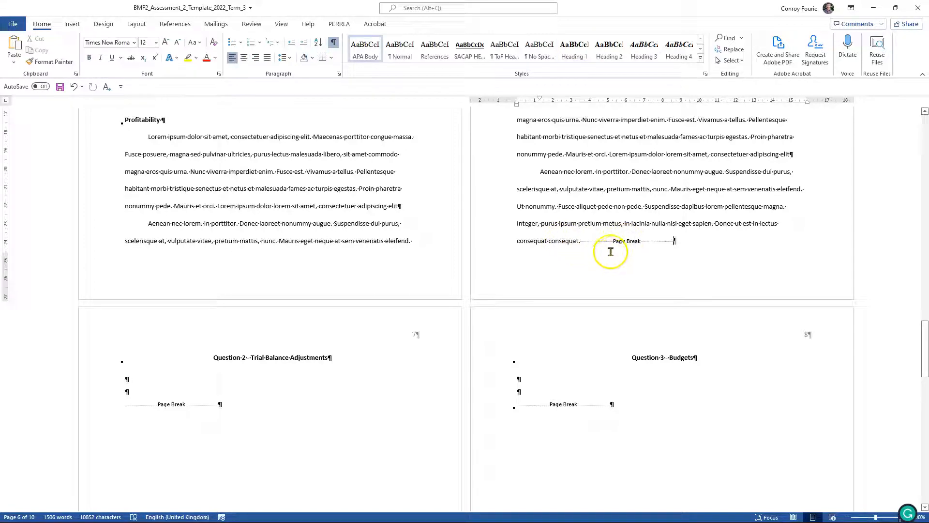
pyautogui.scroll(-1, 334, 348)
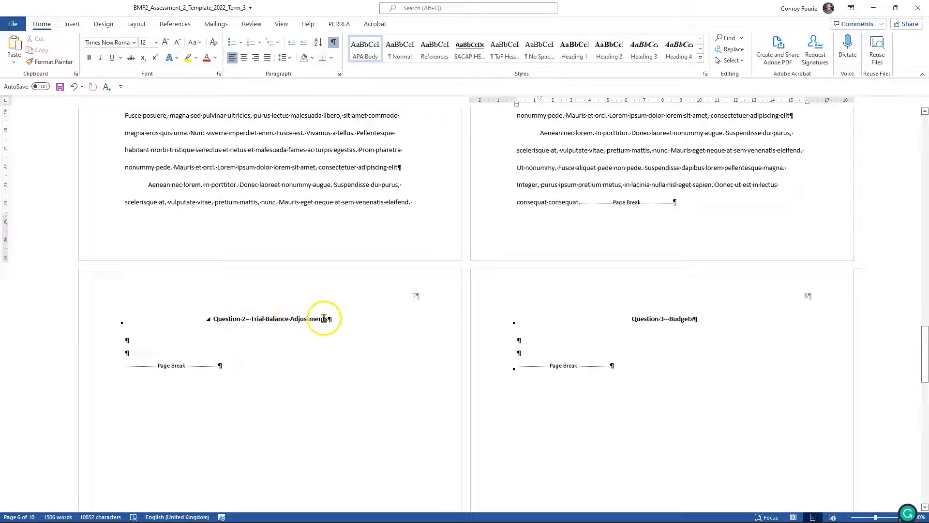
# Step: Inspect the empty paragraphs and page breaks below the Question 2 and Question 3 headings
pyautogui.click(225, 319)
pyautogui.click(126, 339)
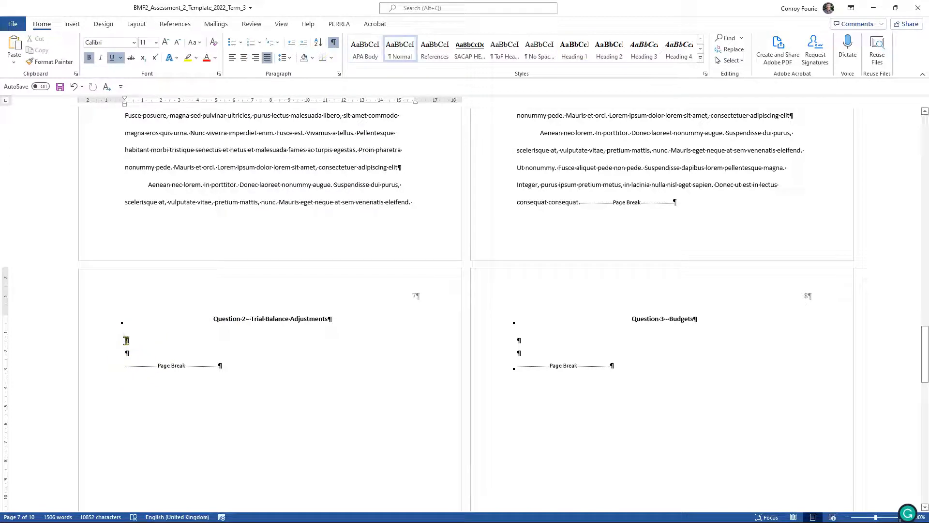
pyautogui.click(126, 341)
pyautogui.click(517, 340)
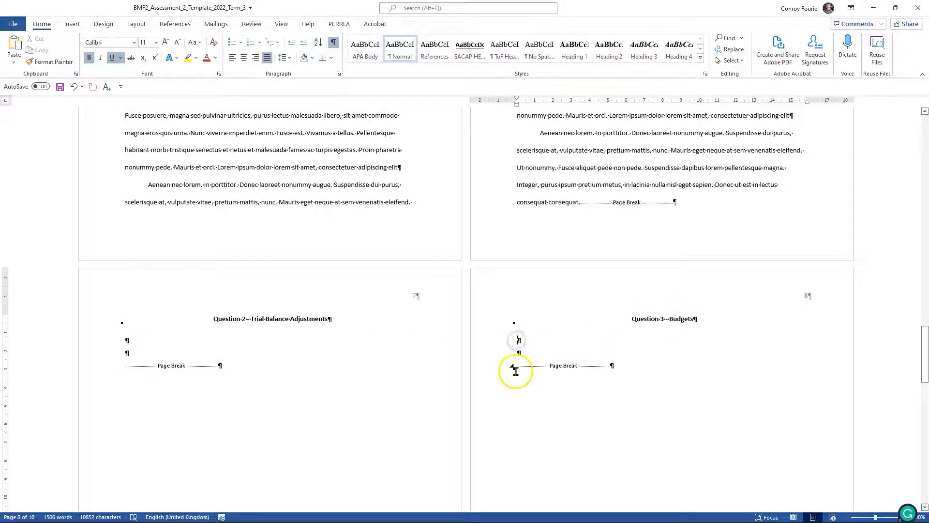
pyautogui.click(139, 364)
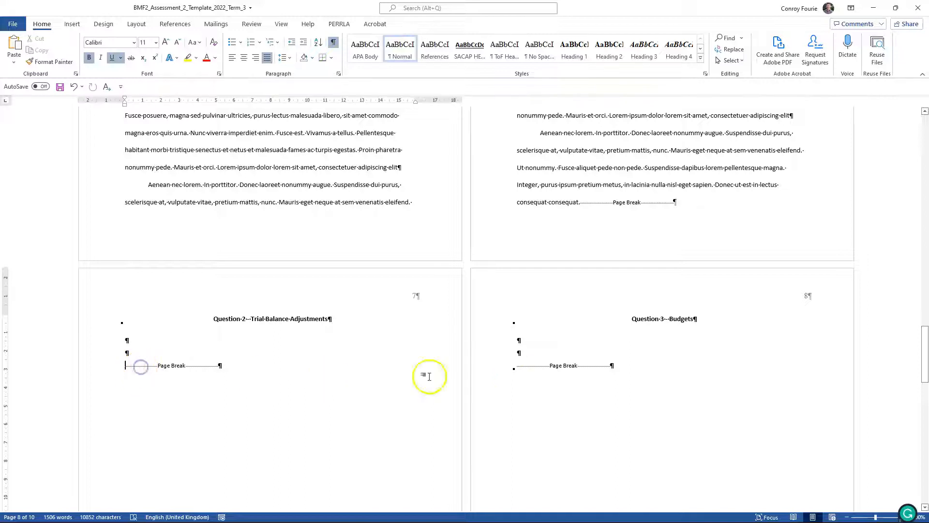
pyautogui.scroll(-8, 556, 373)
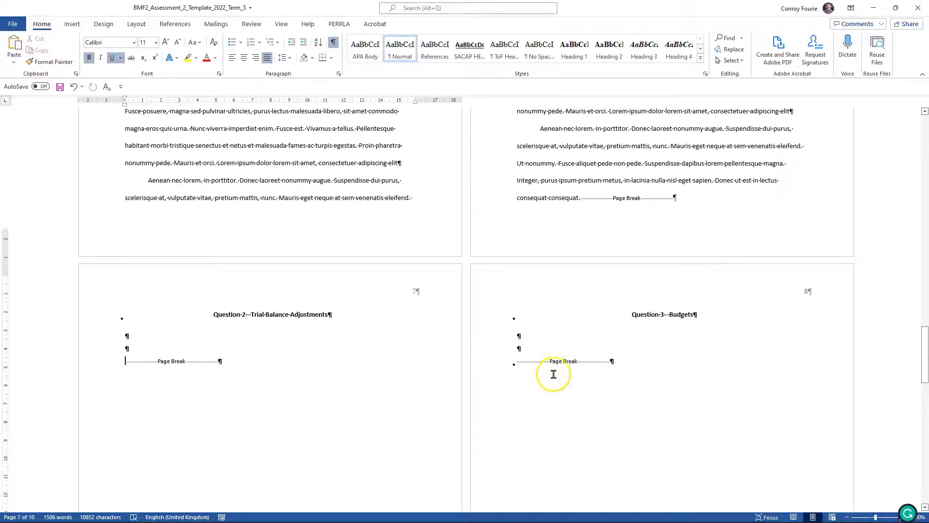
pyautogui.scroll(3, 552, 373)
pyautogui.scroll(3, 554, 375)
pyautogui.click(557, 281)
pyautogui.scroll(-9, 315, 392)
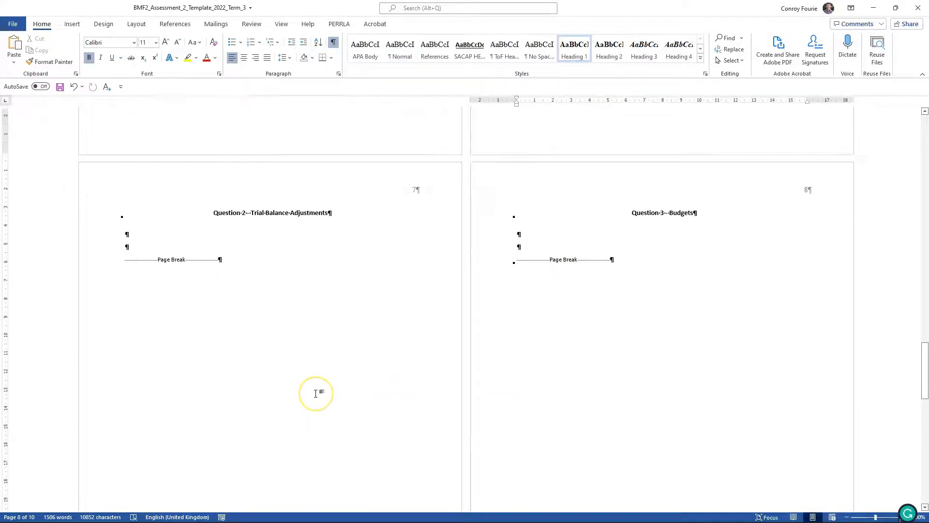
# Step: Review the References section through to its last entry and return to the Question 2 and Question 3 pages
pyautogui.scroll(-4, 316, 392)
pyautogui.click(278, 206)
pyautogui.scroll(-4, 279, 206)
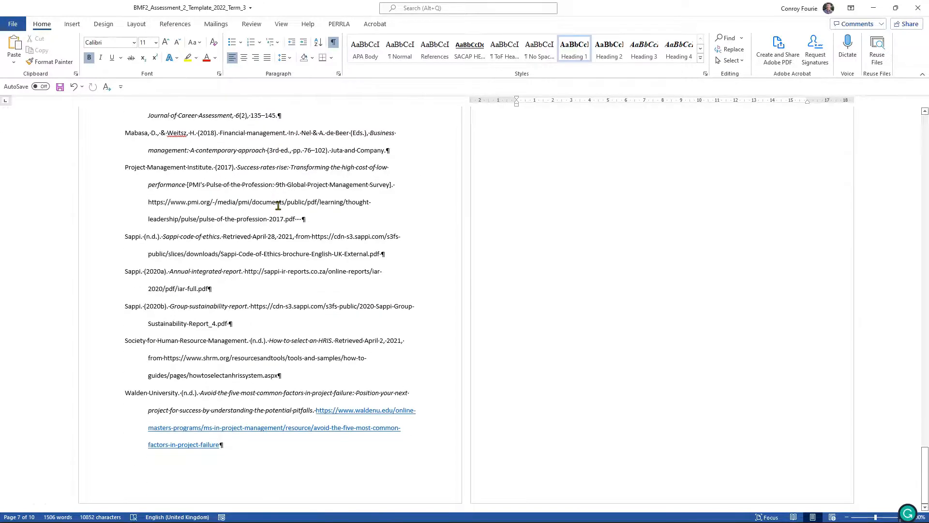
pyautogui.scroll(15, 278, 206)
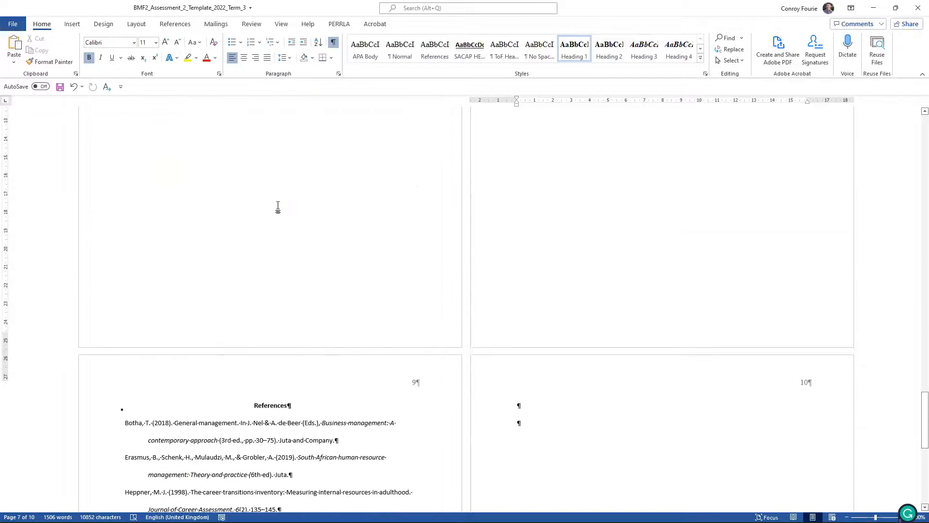
pyautogui.scroll(1, 278, 205)
pyautogui.scroll(3, 278, 205)
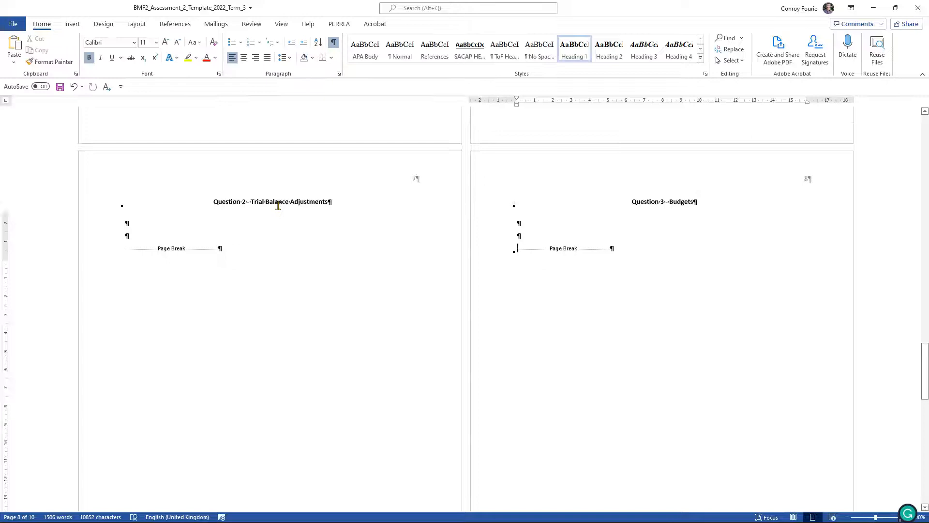
# Step: Hide the paragraph and formatting marks across the document
pyautogui.scroll(-3, 278, 206)
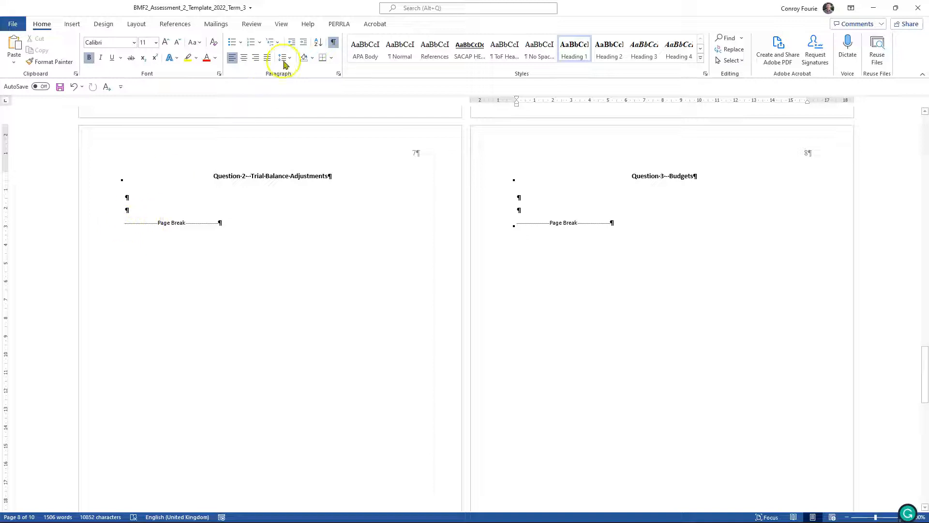
pyautogui.click(333, 42)
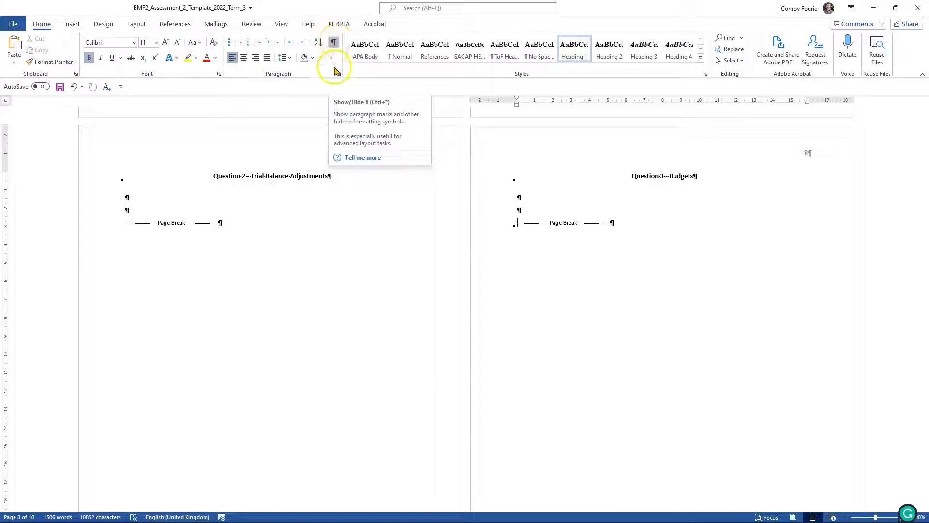
pyautogui.click(335, 43)
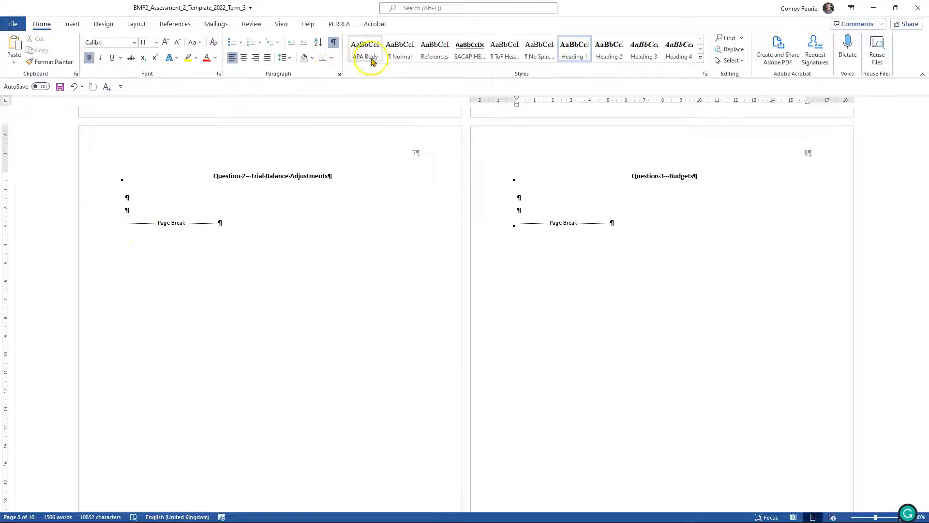
pyautogui.click(334, 43)
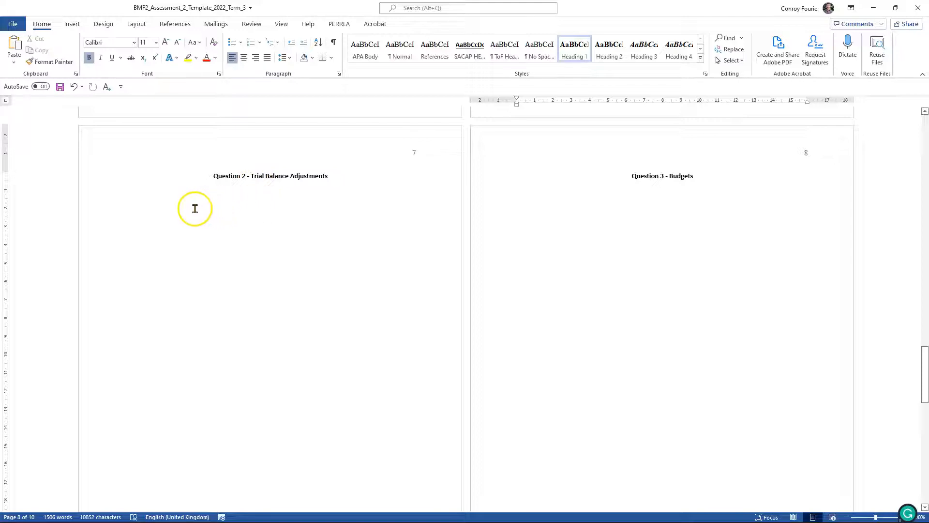
# Step: Start inserting an object from an existing file on the first blank line below the Question 2 heading
pyautogui.click(128, 202)
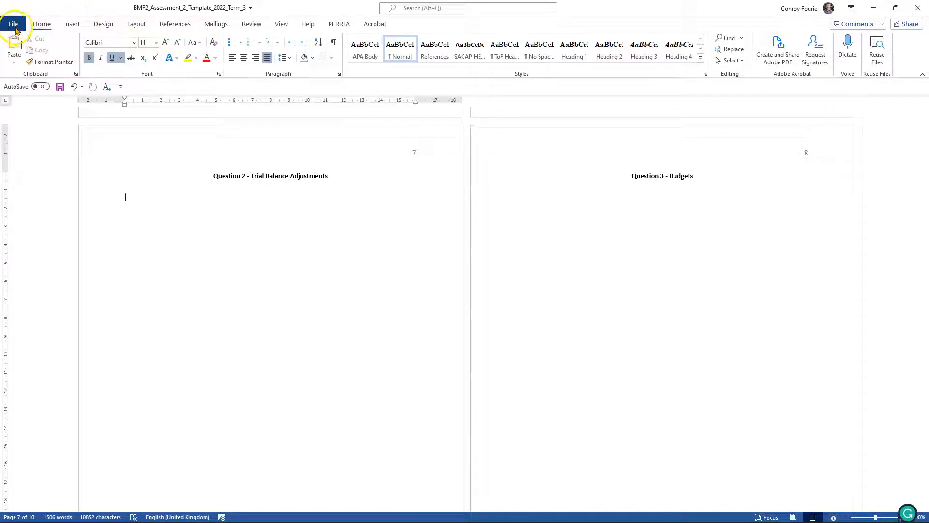
pyautogui.click(72, 26)
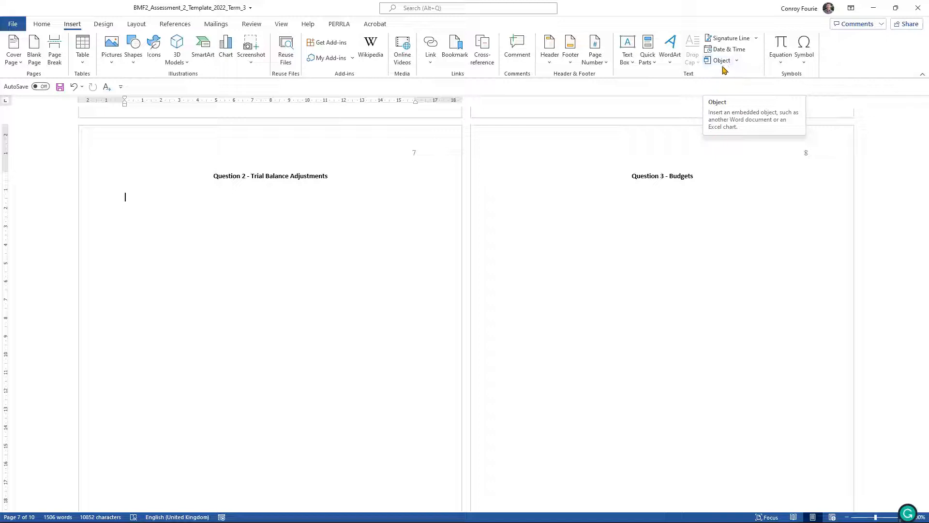
pyautogui.click(724, 63)
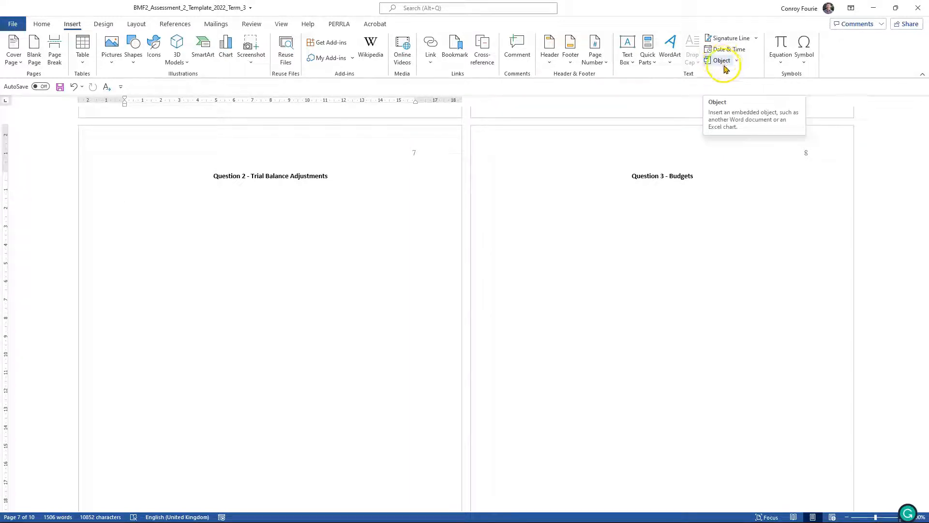
pyautogui.click(721, 60)
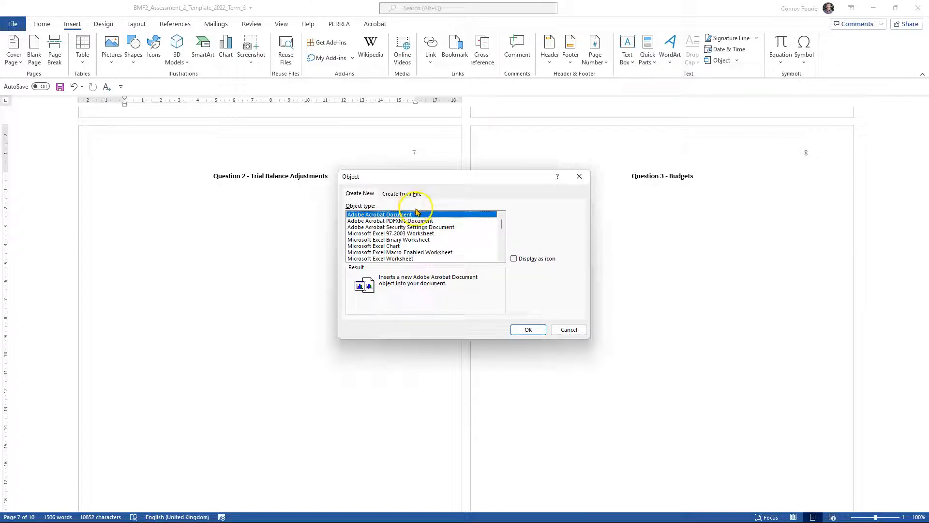
pyautogui.click(408, 194)
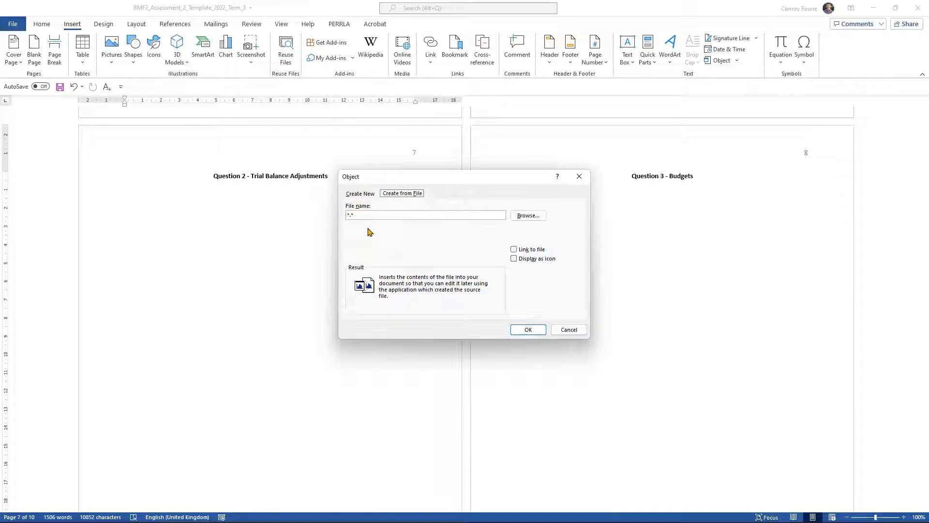
# Step: Choose the Assessment 2 Question 2 answer workbook from the SACAP > Lecturing > 2022 Term 3 BMF 2 Flexi folder as the object's source file
pyautogui.click(528, 218)
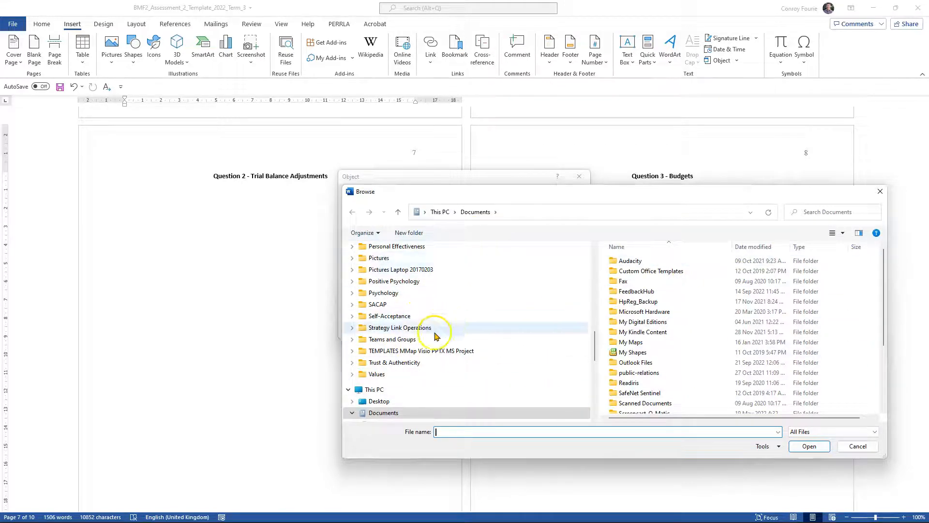
pyautogui.click(380, 305)
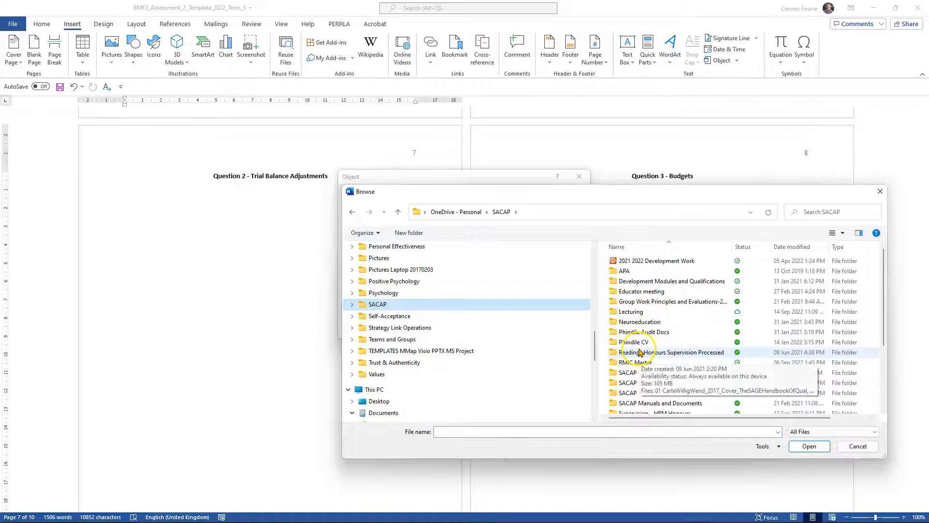
pyautogui.click(632, 316)
pyautogui.click(632, 314)
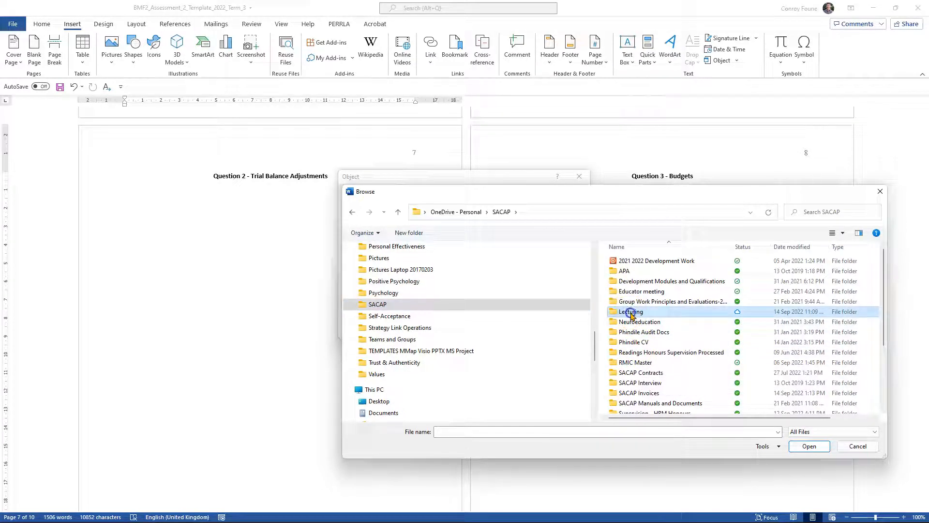
pyautogui.click(636, 323)
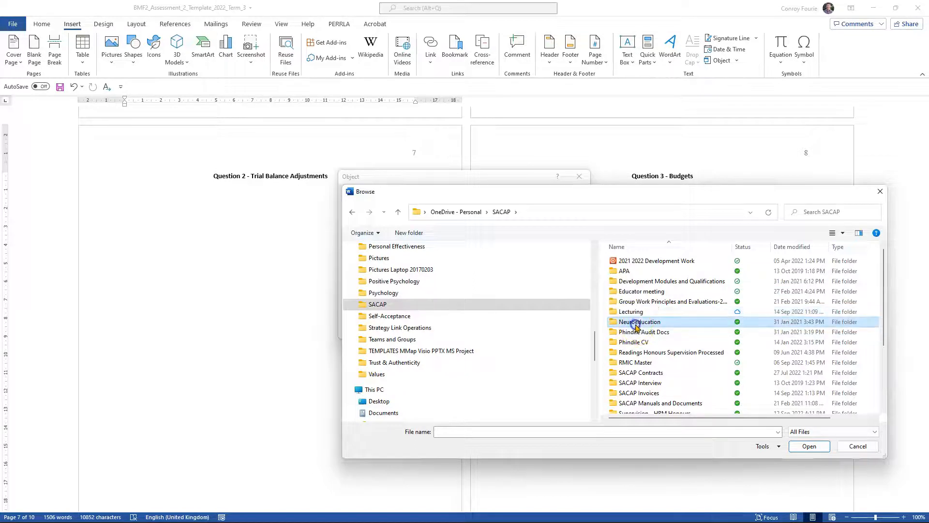
pyautogui.click(637, 313)
pyautogui.doubleClick(637, 314)
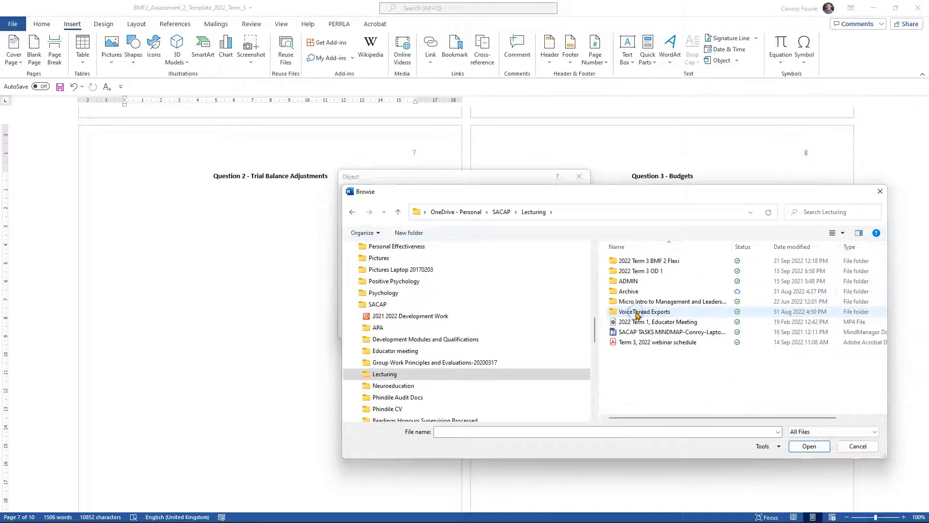
pyautogui.doubleClick(643, 263)
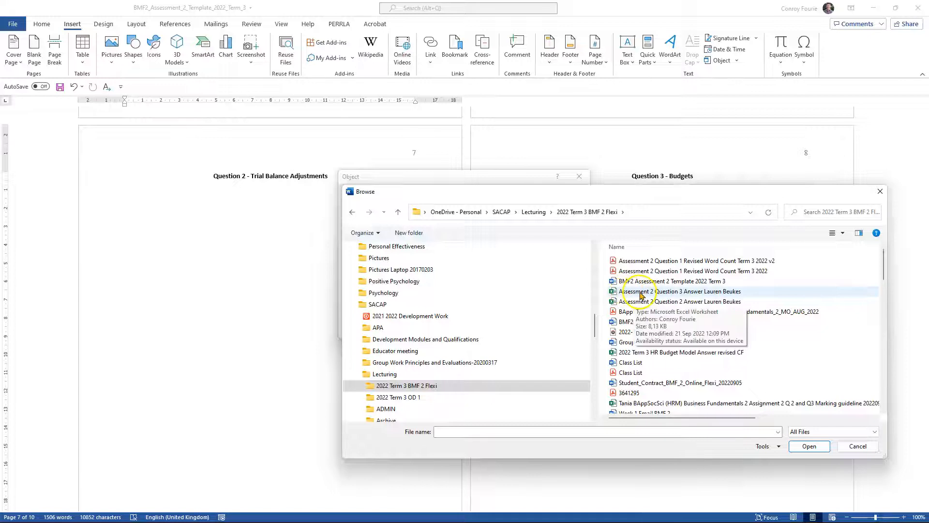
pyautogui.click(717, 303)
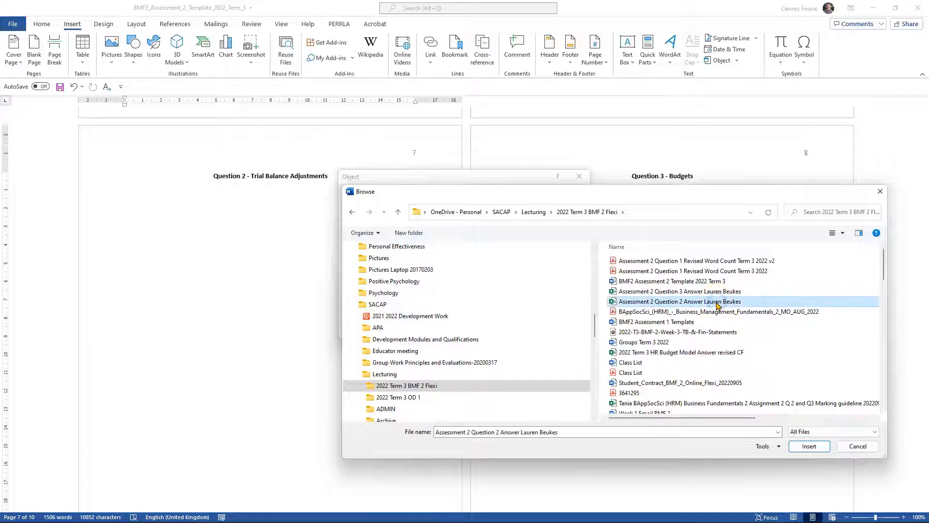
pyautogui.click(808, 447)
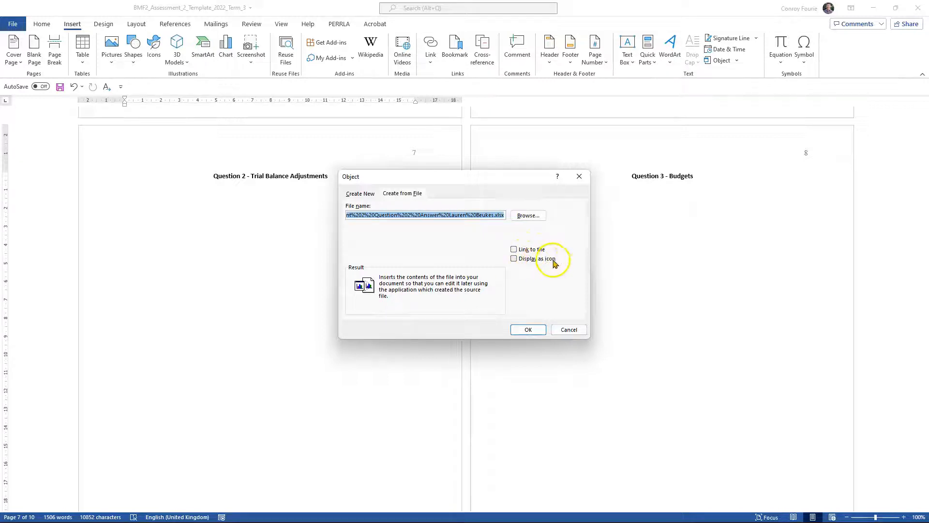
# Step: Display the workbook as an icon captioned "Assessment 2 Question 2" plus the student's full name, and insert it below the Question 2 heading
pyautogui.click(514, 259)
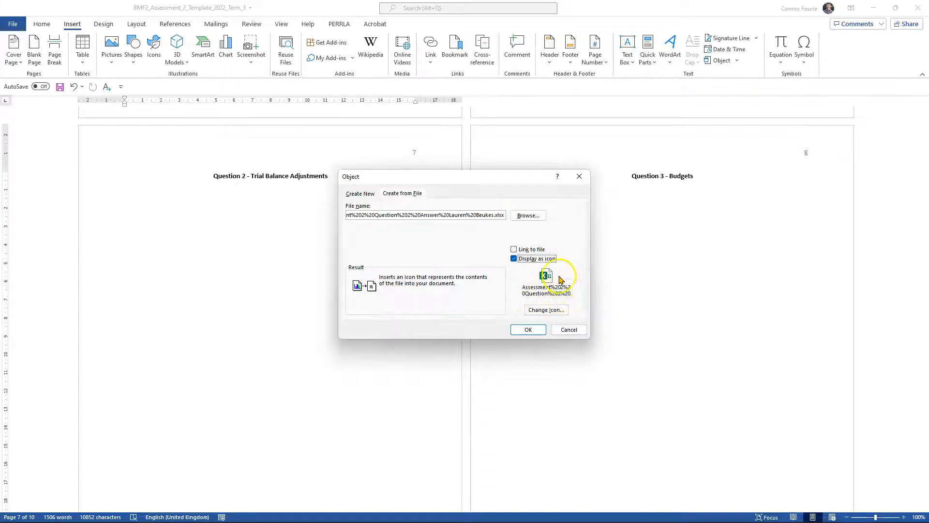
pyautogui.click(548, 311)
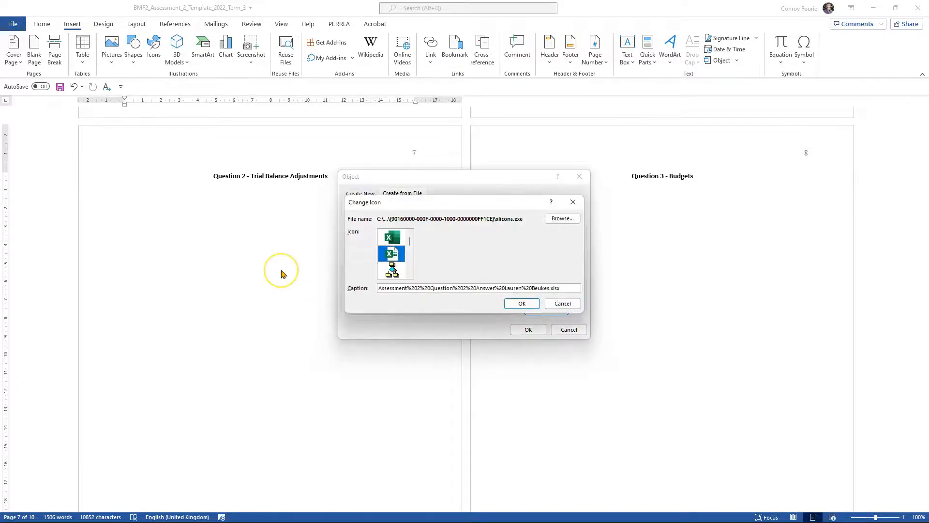
pyautogui.moveTo(562, 288); pyautogui.dragTo(362, 287)
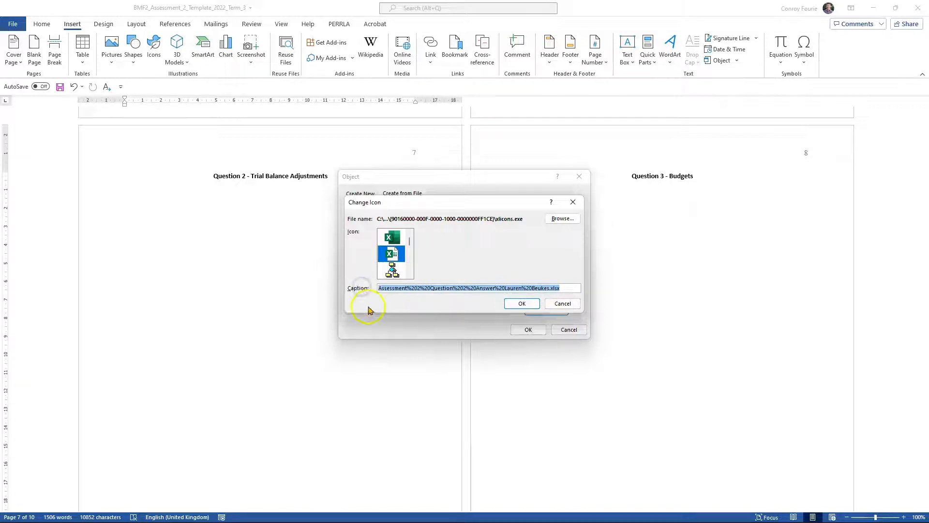
pyautogui.write('A')
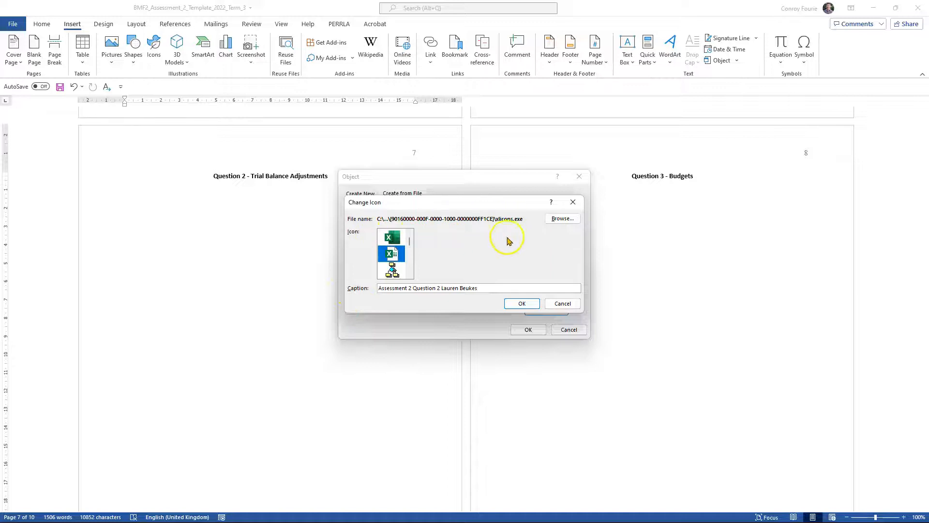
pyautogui.click(520, 304)
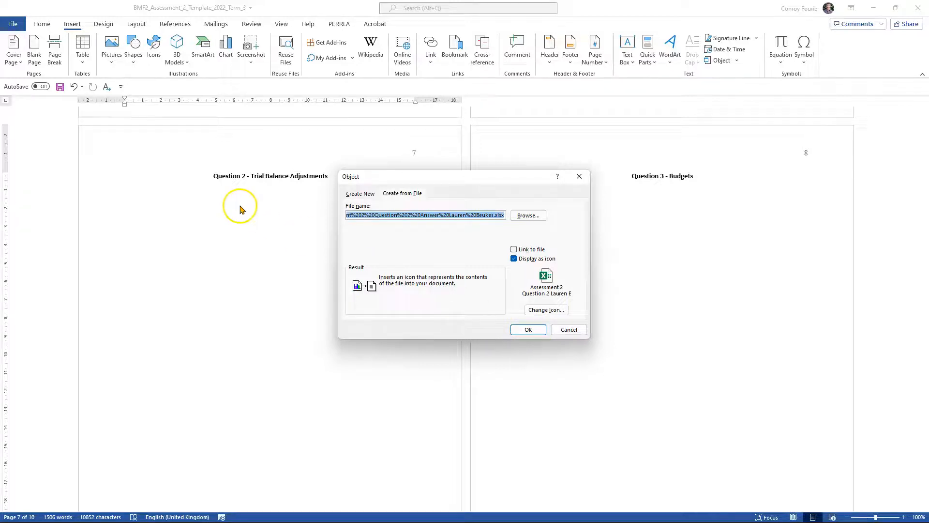
pyautogui.click(531, 333)
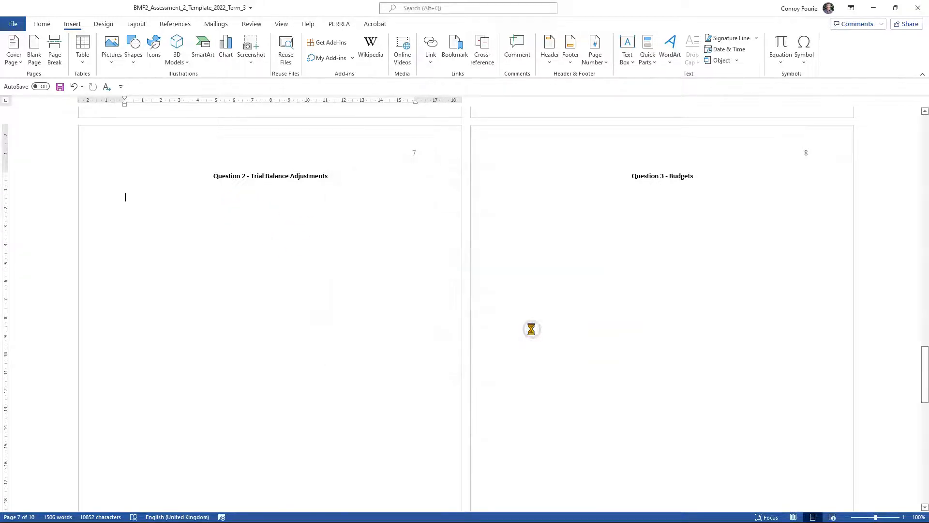
# Step: Open the embedded Question 2 workbook from its icon and enlarge its window to fill the screen
pyautogui.click(303, 317)
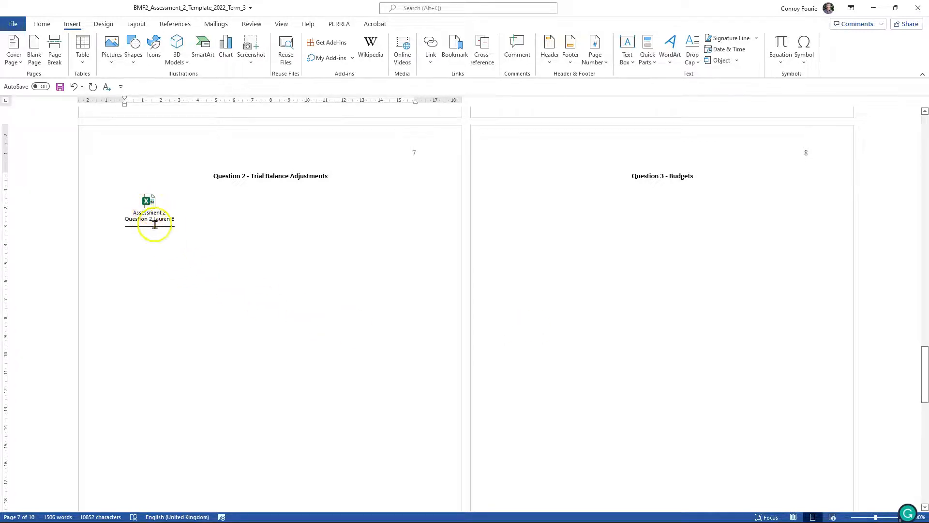
pyautogui.click(152, 202)
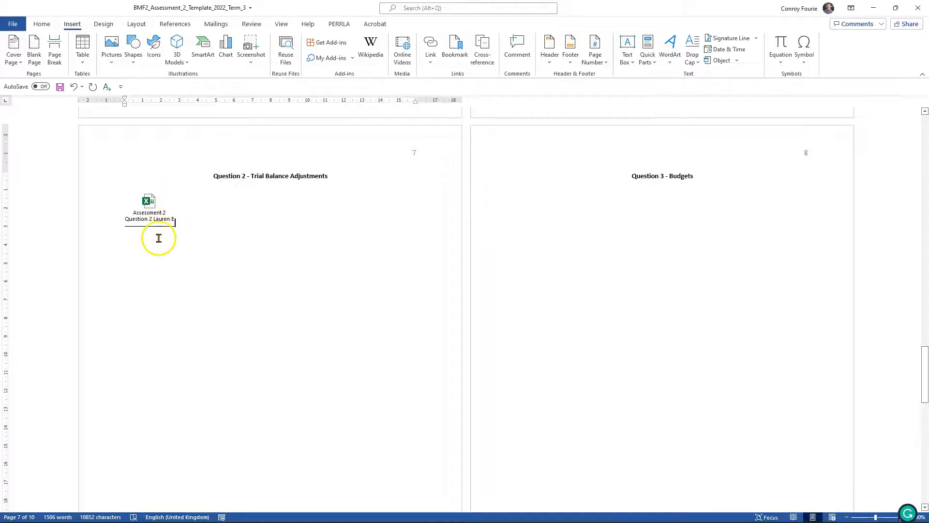
pyautogui.moveTo(121, 201); pyautogui.dragTo(237, 216)
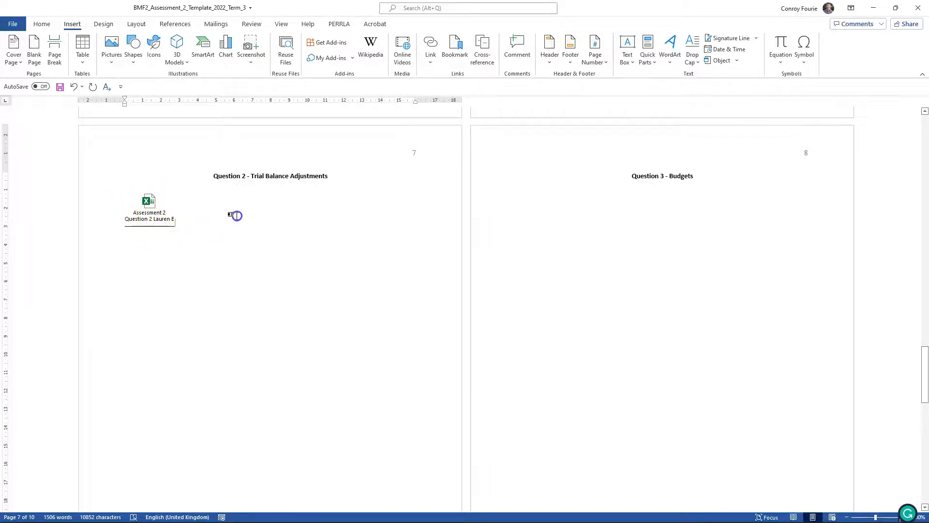
pyautogui.click(176, 283)
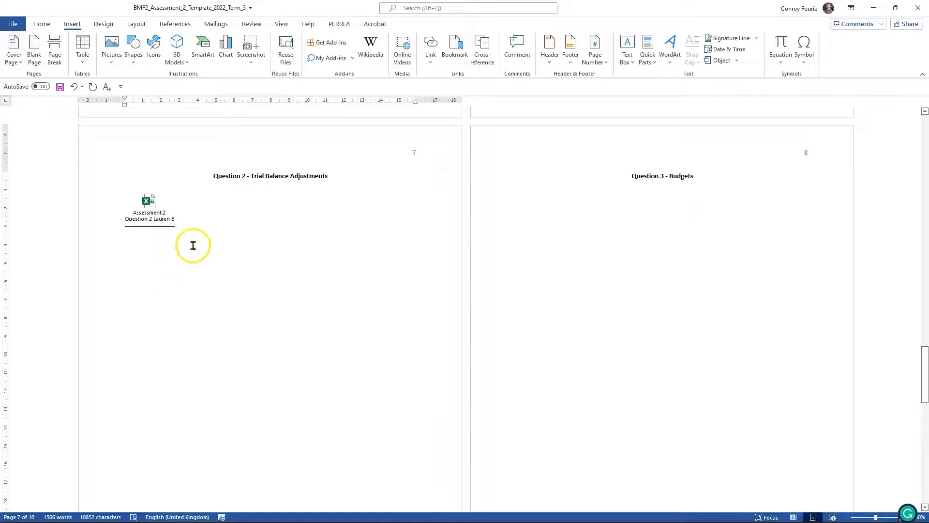
pyautogui.doubleClick(149, 207)
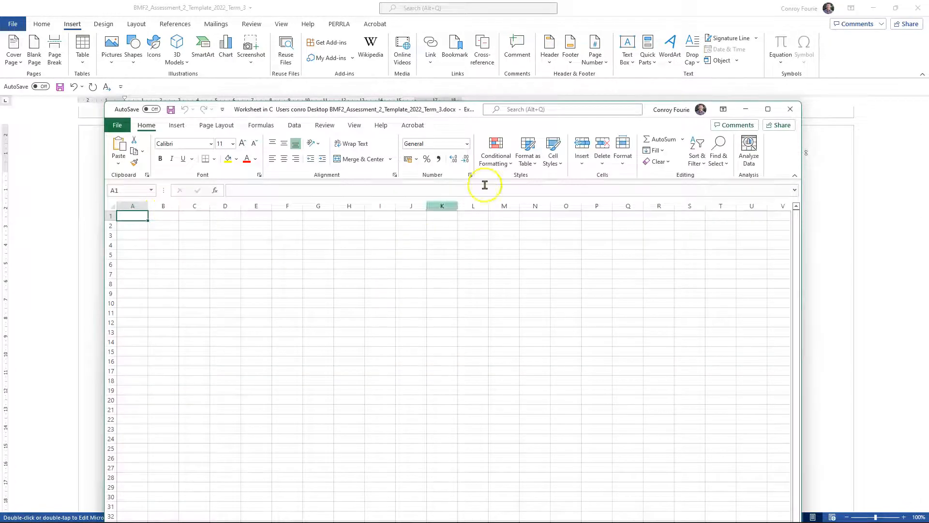
pyautogui.click(768, 109)
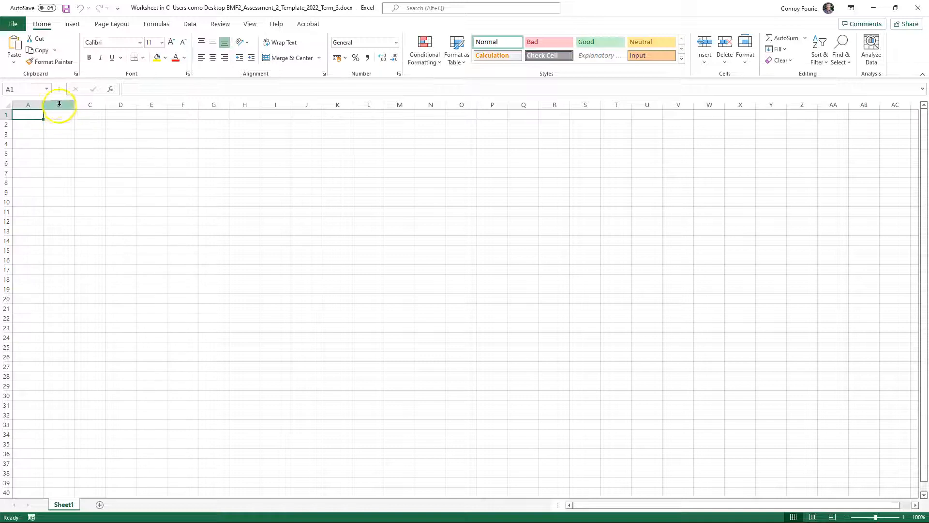
# Step: Save the workbook as "Question 2" plus the student's full name in the 2022 Term 3 BMF 2 Flexi folder, and close it
pyautogui.click(11, 24)
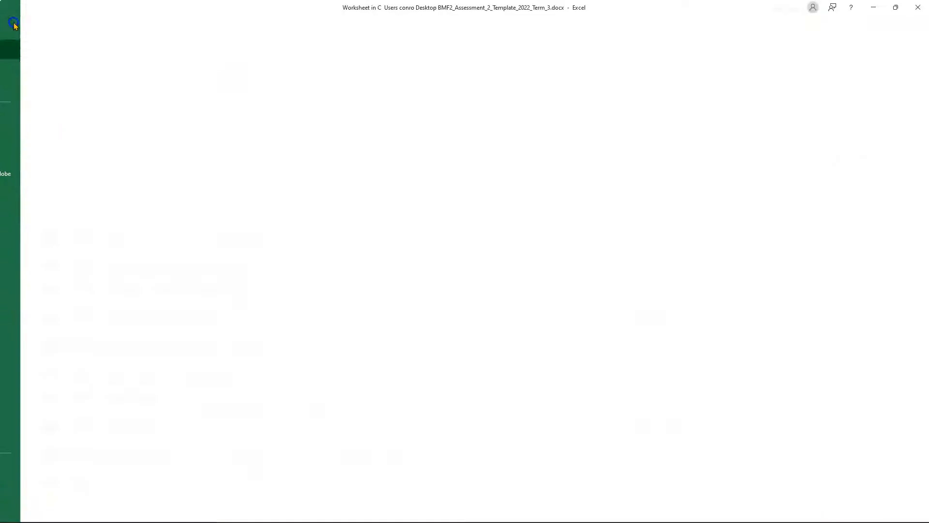
pyautogui.click(30, 154)
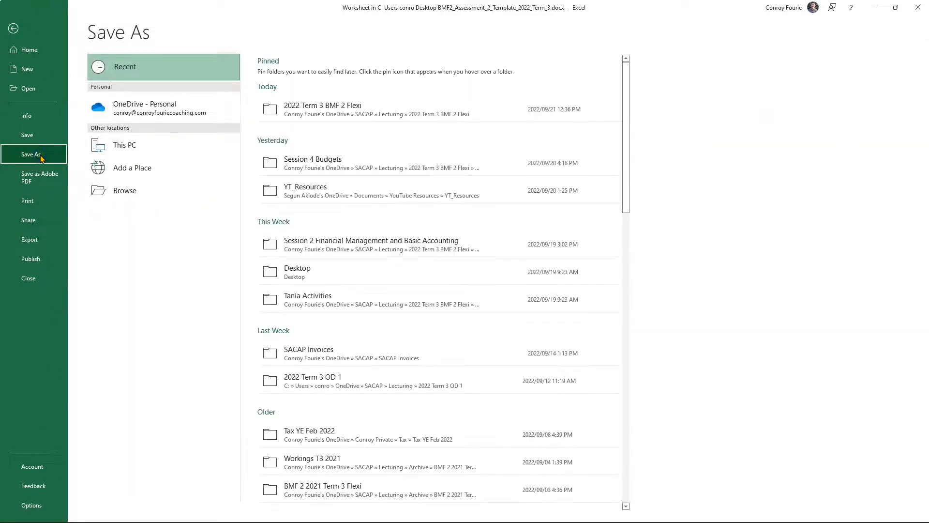
pyautogui.click(343, 110)
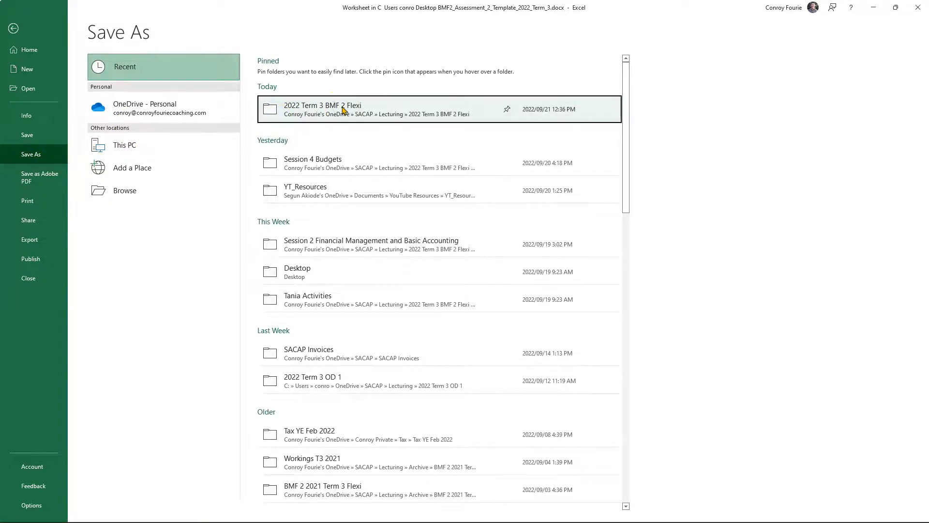
pyautogui.click(261, 72)
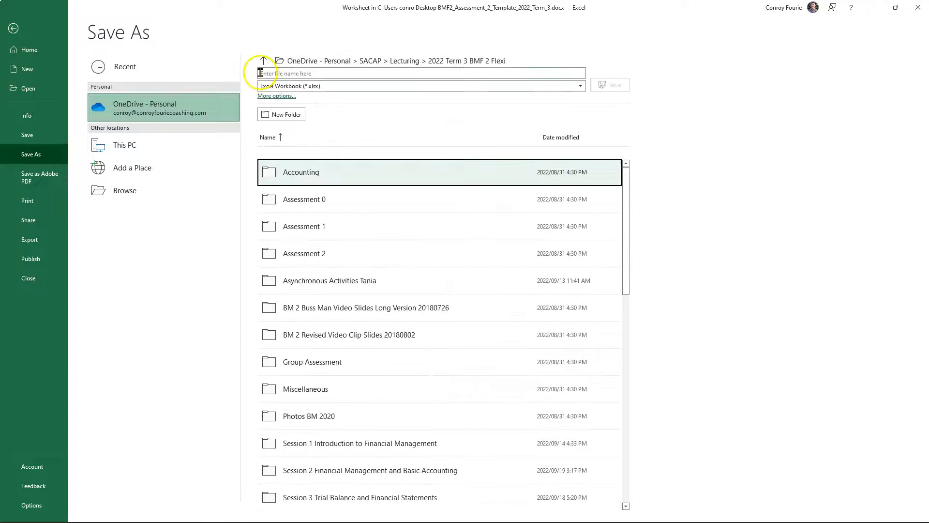
pyautogui.click(341, 71)
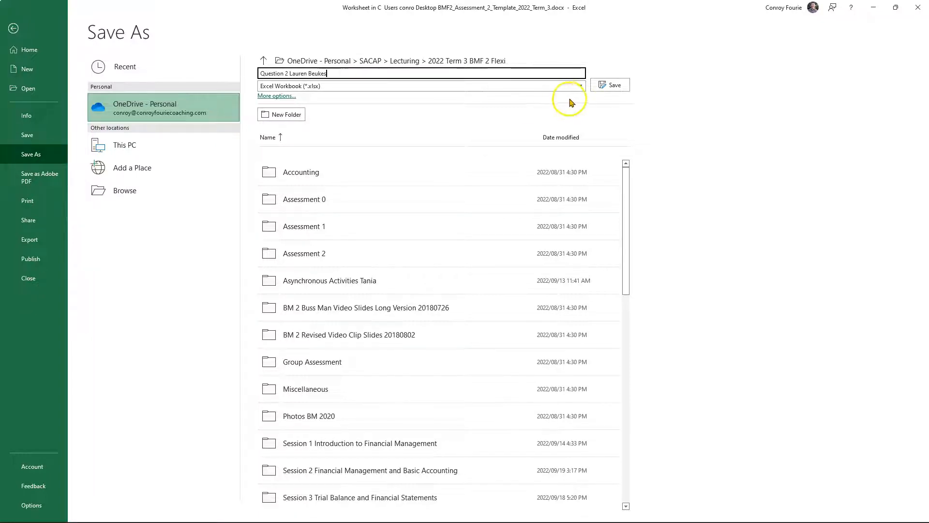
pyautogui.click(615, 86)
pyautogui.click(615, 86)
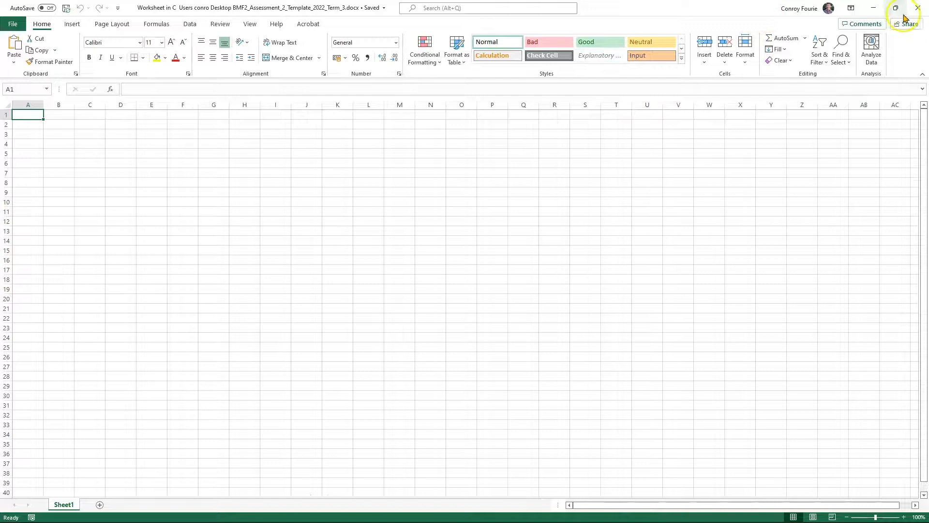
pyautogui.click(918, 7)
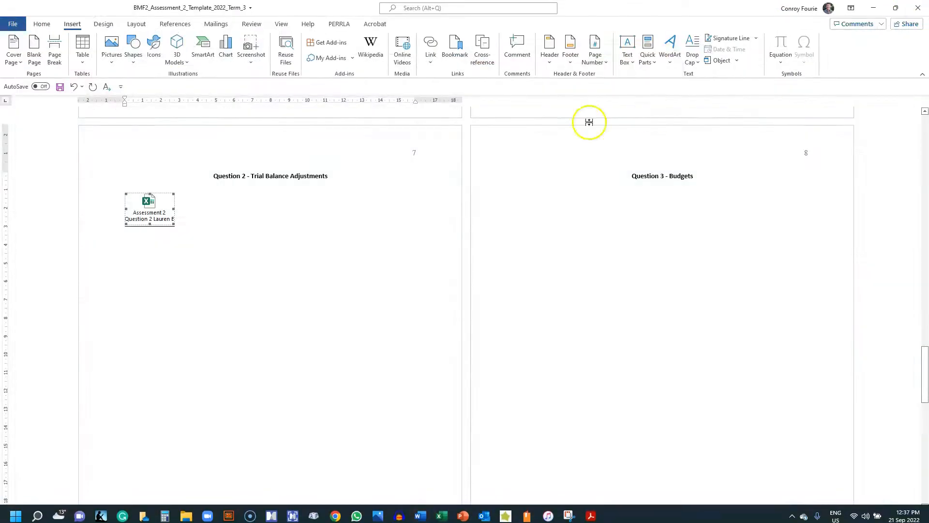
pyautogui.click(154, 227)
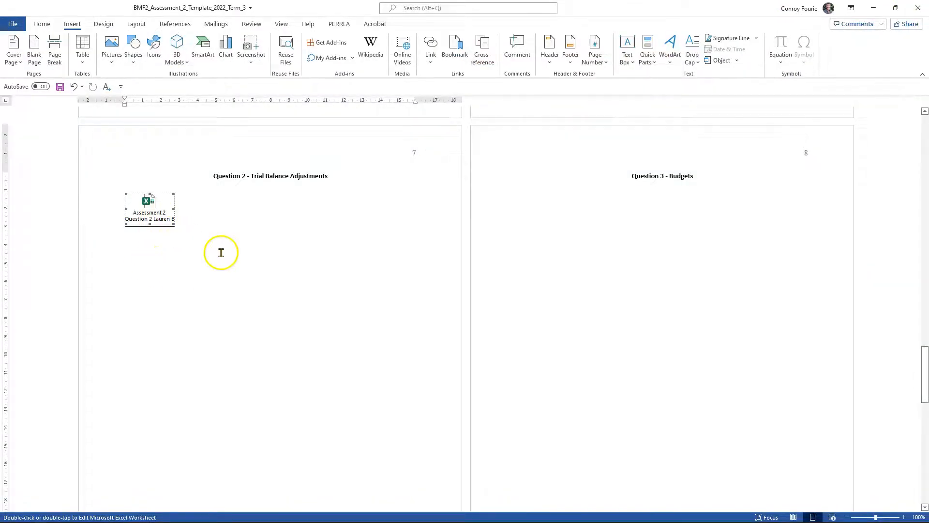
# Step: Start inserting an object from an existing file on the blank line below the Question 3 - Budgets heading
pyautogui.click(597, 202)
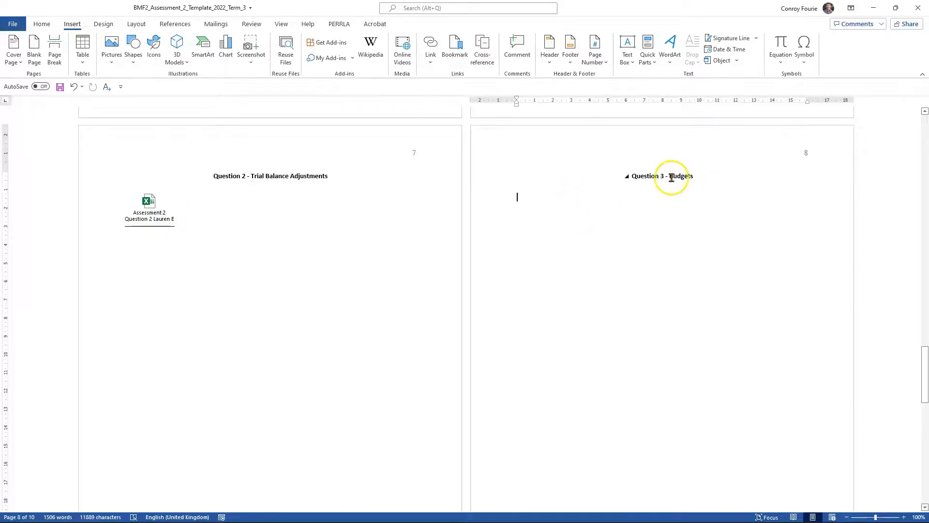
pyautogui.click(517, 198)
pyautogui.click(73, 25)
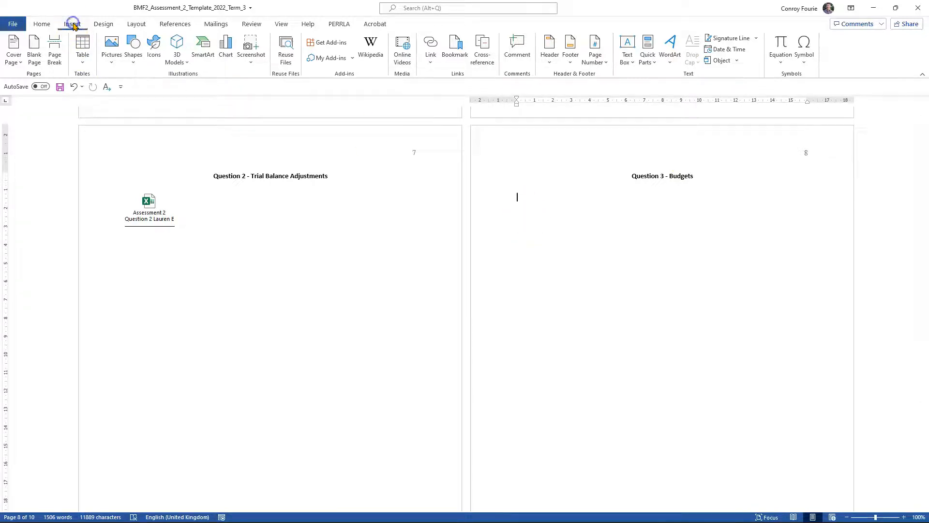
pyautogui.click(725, 60)
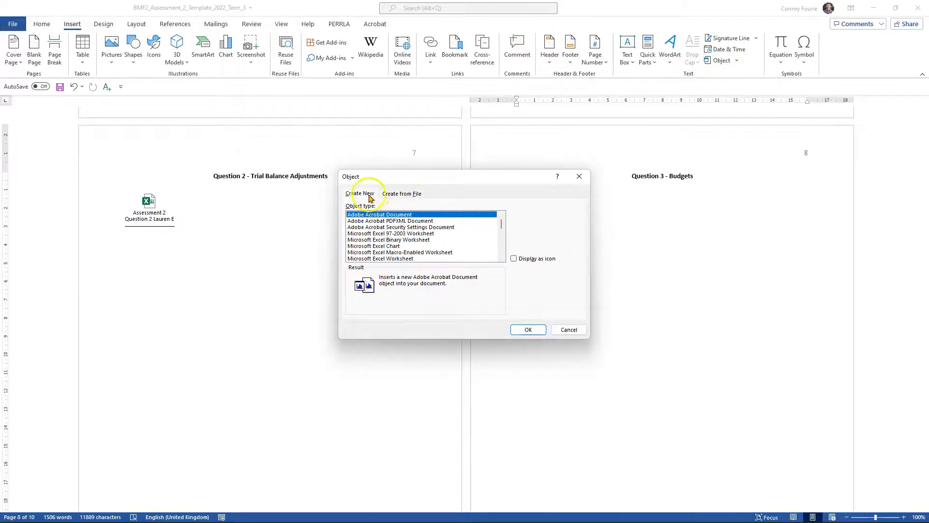
pyautogui.click(396, 193)
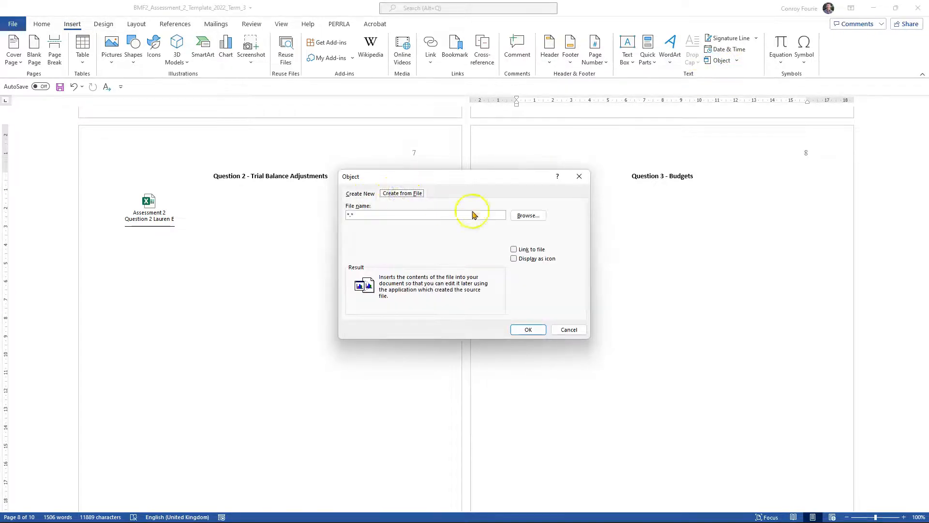
# Step: Choose the Assessment 2 Question 3 answer workbook from the SACAP > Lecturing > 2022 Term 3 BMF 2 Flexi folder as the source file
pyautogui.click(528, 215)
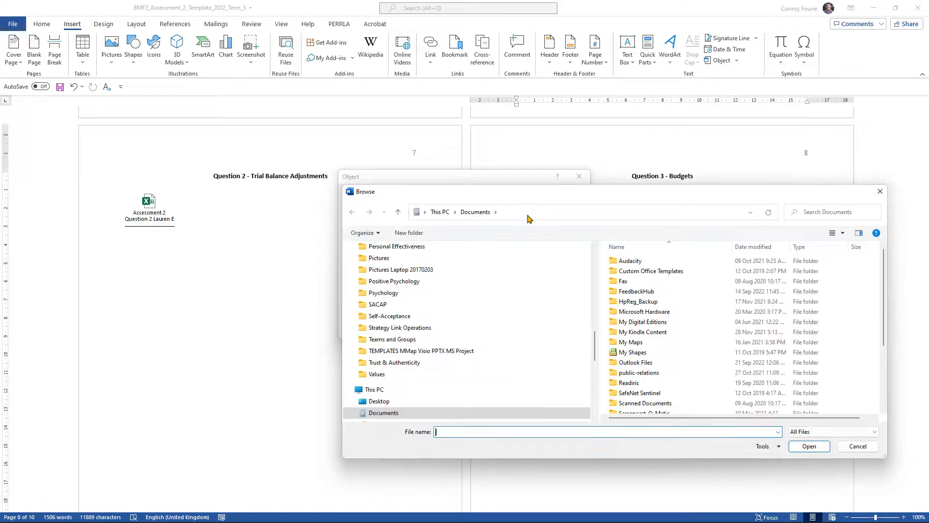
pyautogui.click(382, 306)
pyautogui.click(638, 315)
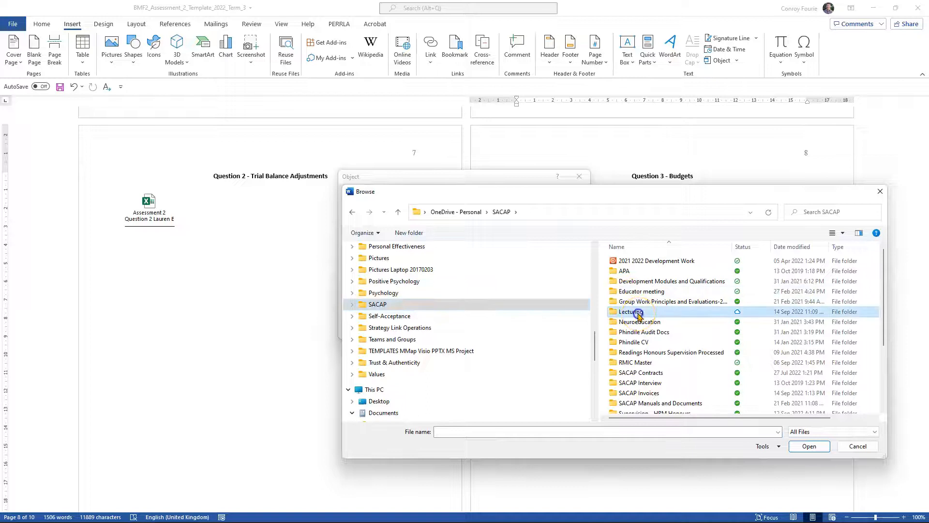
pyautogui.doubleClick(638, 315)
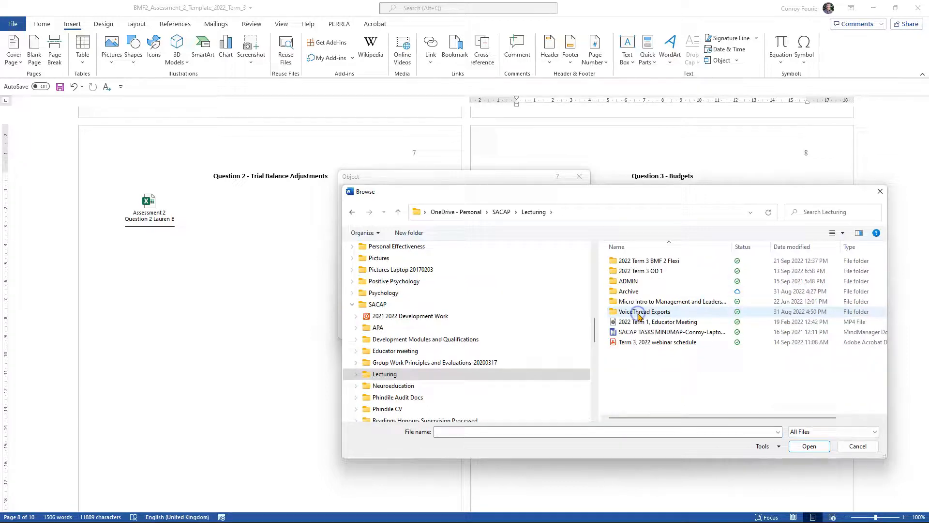
pyautogui.doubleClick(630, 262)
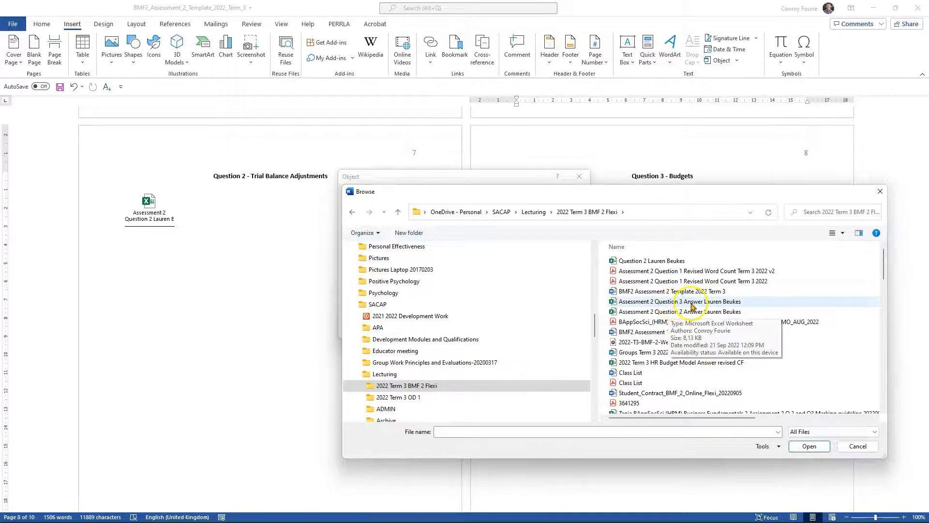
pyautogui.click(691, 305)
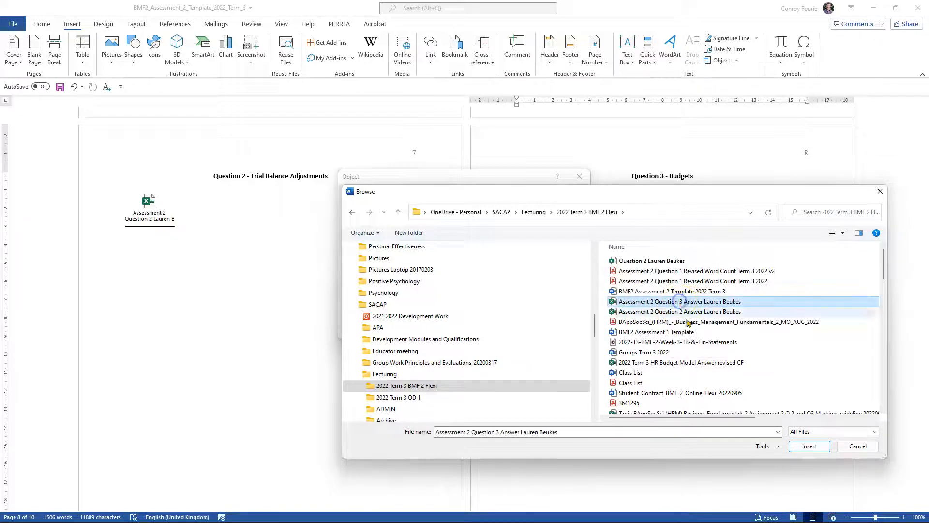
pyautogui.click(808, 447)
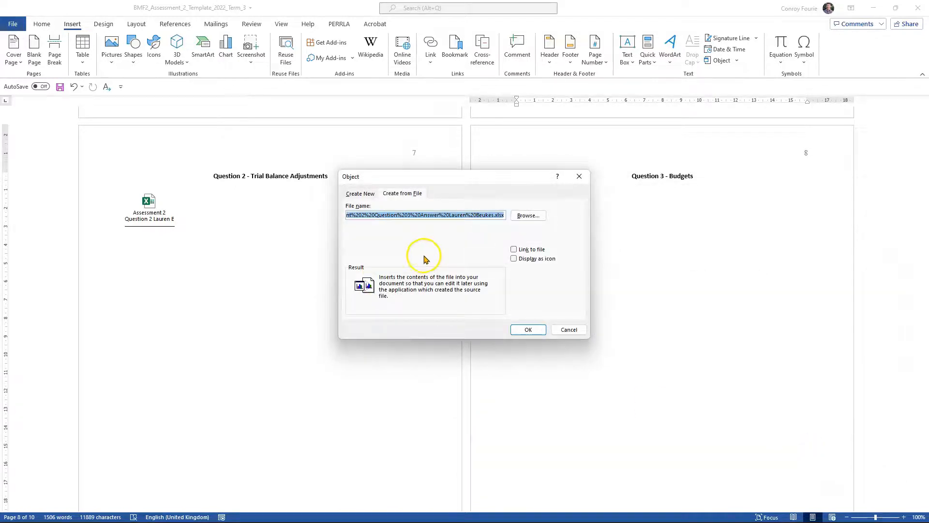
# Step: Display the workbook as an icon captioned "Assessment 2 Question 3" plus the student's full name, and insert it below the Question 3 heading
pyautogui.click(514, 259)
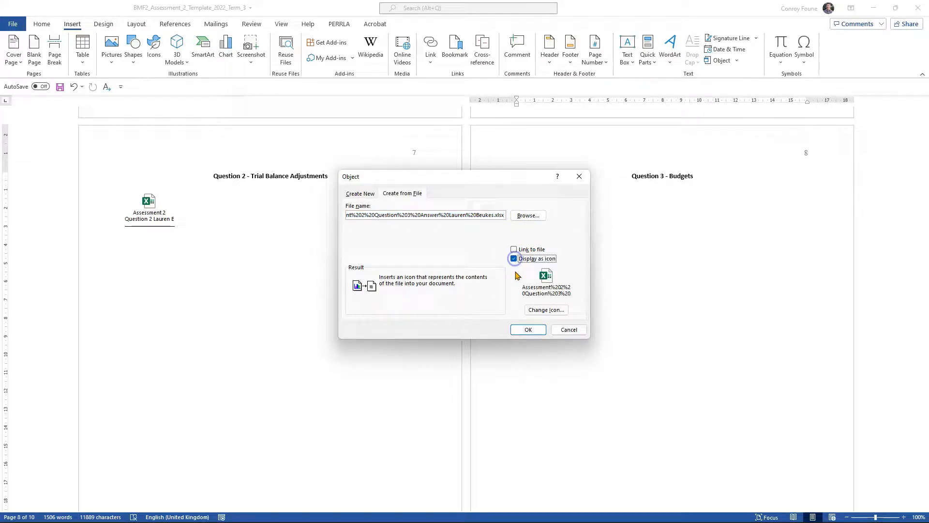
pyautogui.click(540, 310)
pyautogui.moveTo(379, 290); pyautogui.dragTo(566, 288)
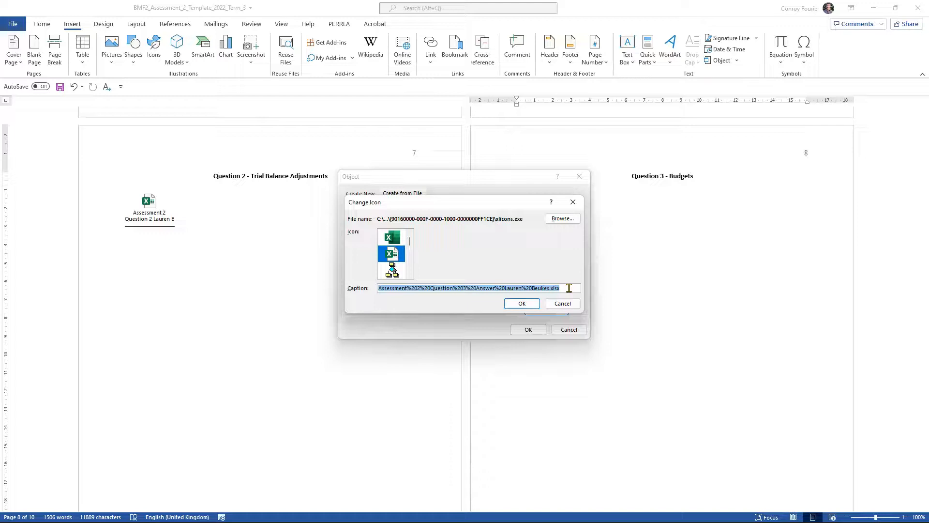
pyautogui.write('A')
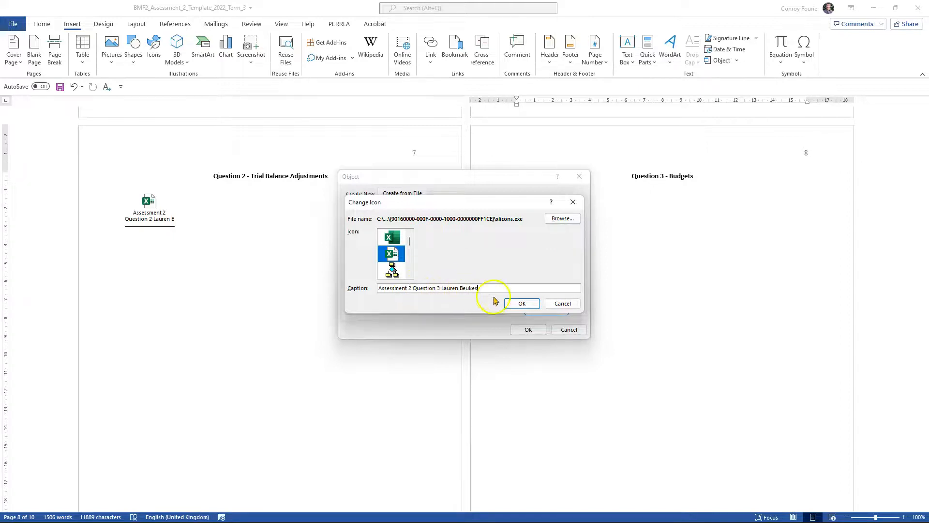
pyautogui.click(522, 303)
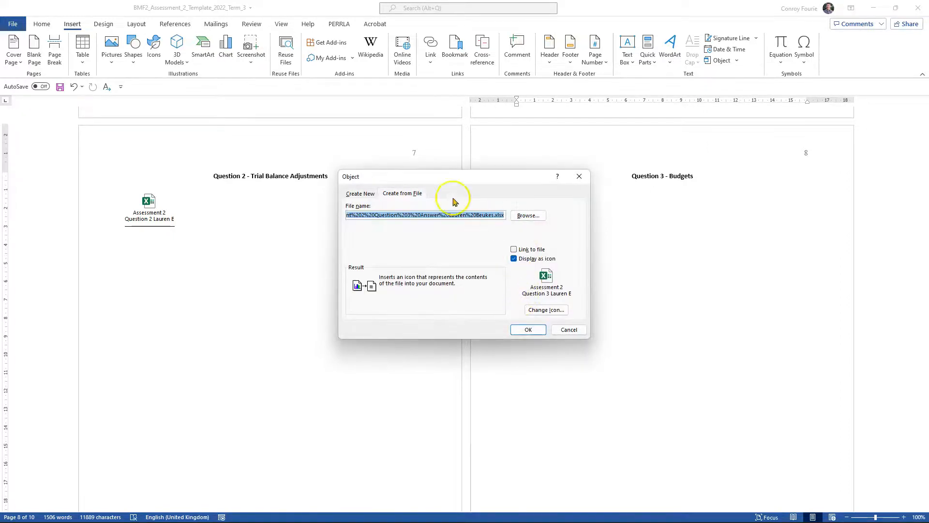
pyautogui.click(527, 331)
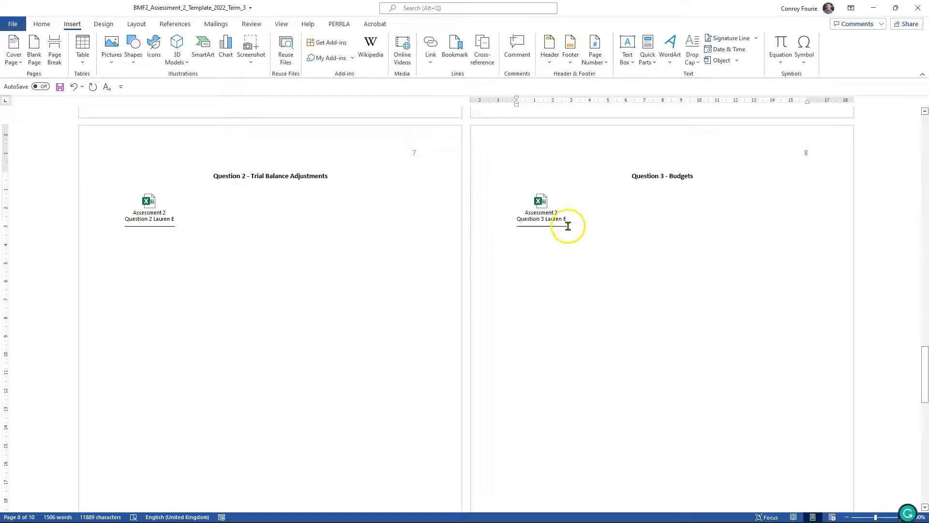
# Step: Open the embedded Question 3 workbook from its icon to check its contents, and close it again
pyautogui.click(537, 201)
pyautogui.click(567, 291)
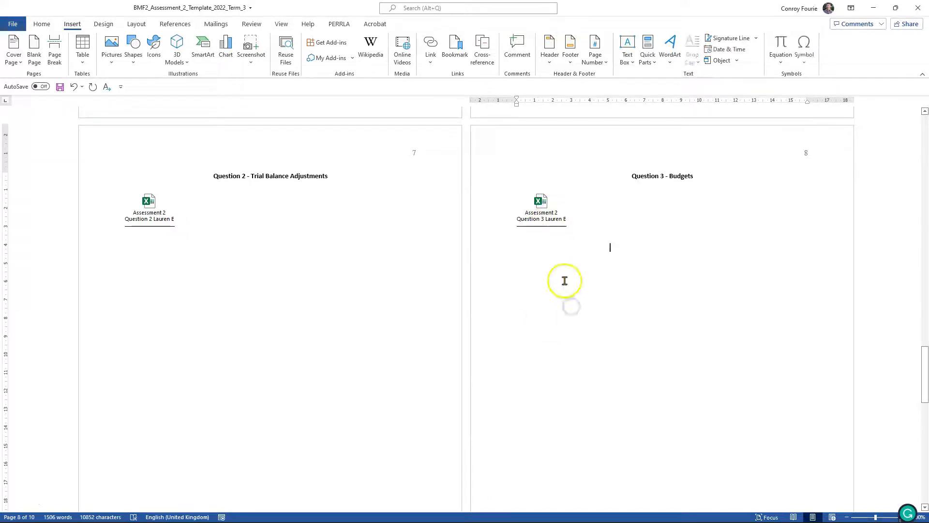
pyautogui.click(541, 205)
pyautogui.doubleClick(541, 204)
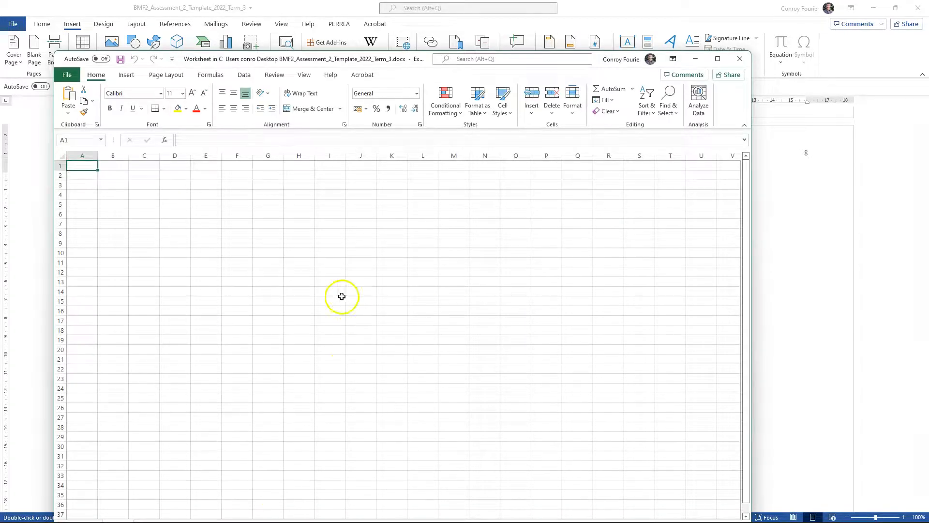
pyautogui.click(744, 66)
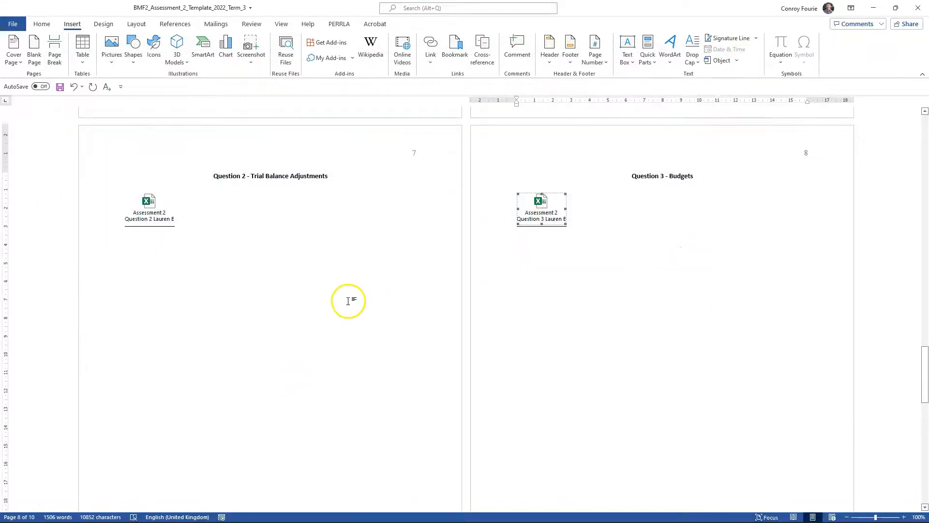
pyautogui.click(289, 310)
pyautogui.click(658, 337)
pyautogui.click(305, 361)
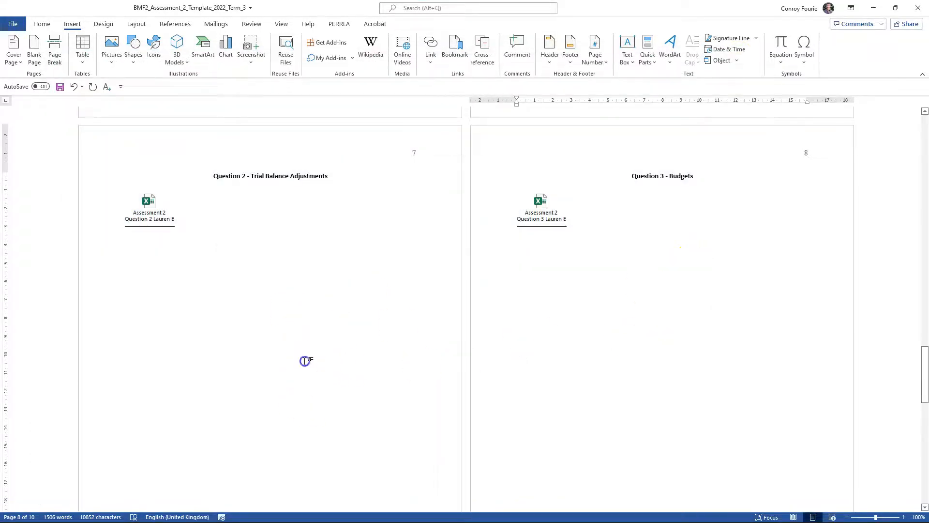
pyautogui.click(662, 336)
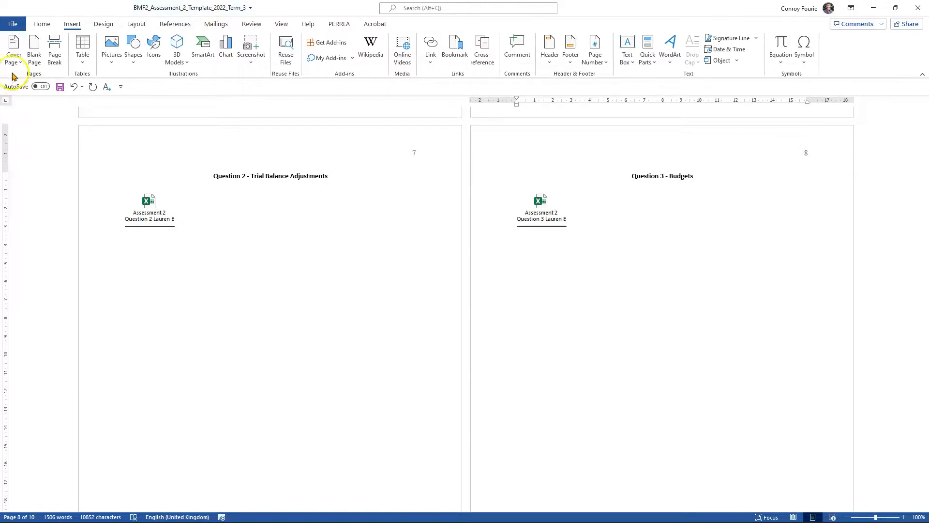
# Step: Save a copy of the document to the Desktop as a Word document named "BMF2_Assessment_2_" plus the student's full name
pyautogui.click(13, 24)
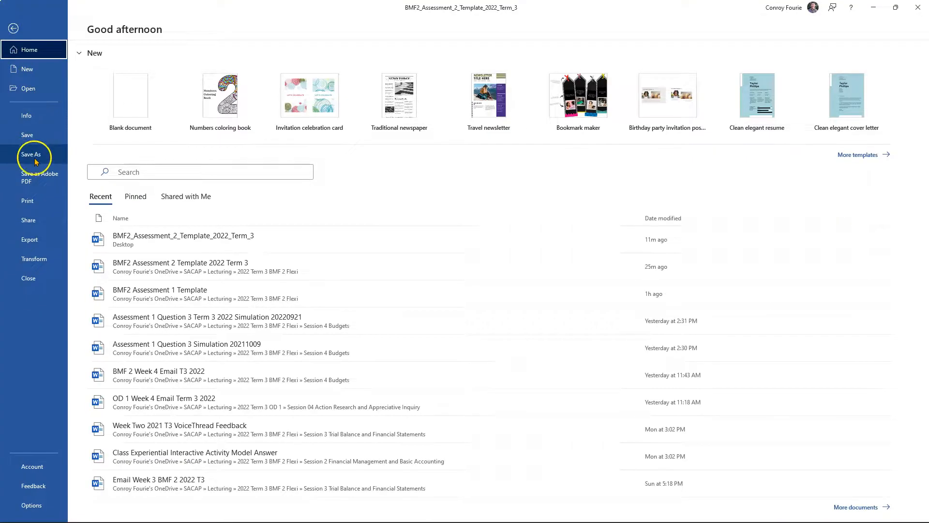
pyautogui.click(37, 158)
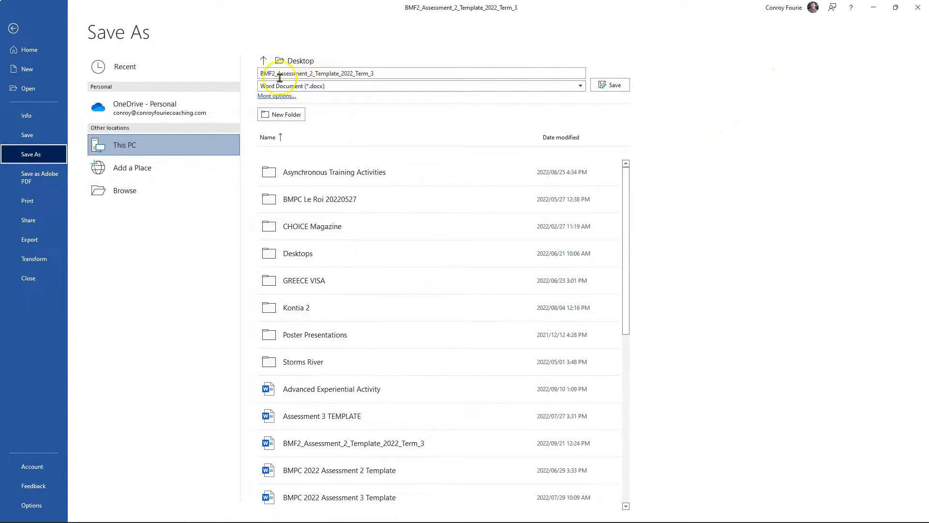
pyautogui.click(316, 72)
pyautogui.click(316, 75)
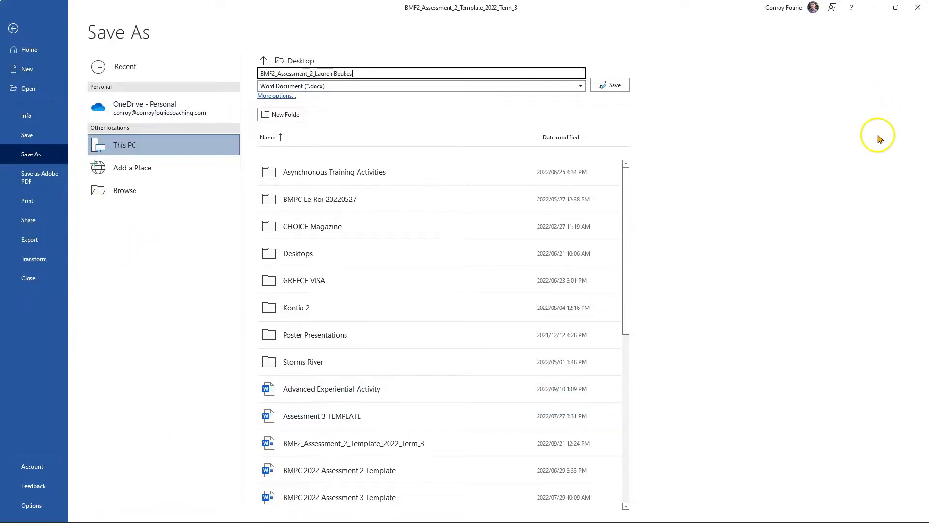
pyautogui.click(613, 88)
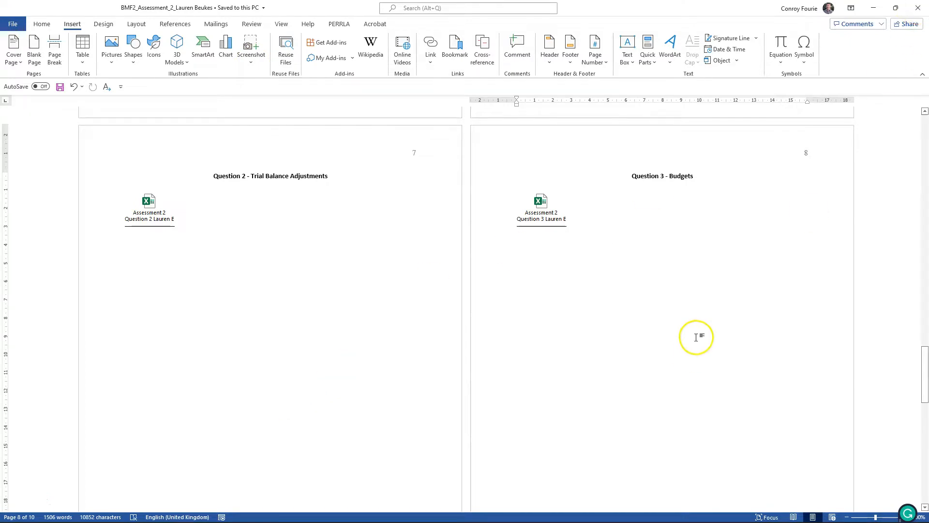
# Step: Check the document using its table-of-contents link to Question 1 (d) – Explain Financial Management Concepts, and close the document
pyautogui.scroll(-15, 660, 344)
pyautogui.scroll(20, 660, 343)
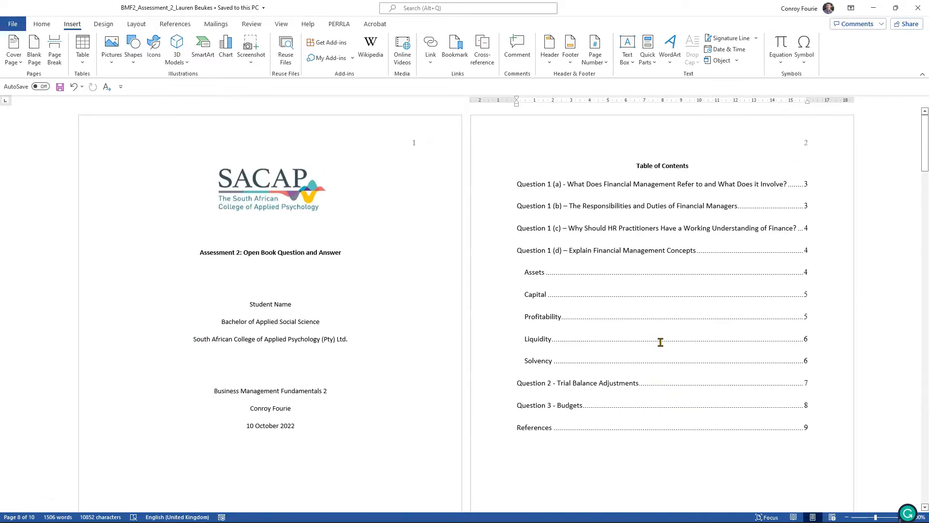
pyautogui.keyDown('ctrl'); pyautogui.click(660, 250); pyautogui.keyUp('ctrl')
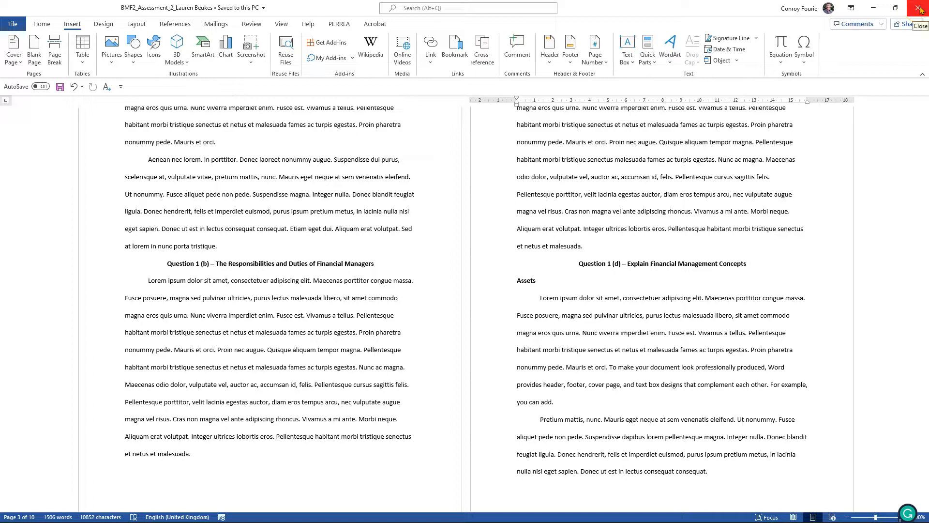
pyautogui.click(919, 9)
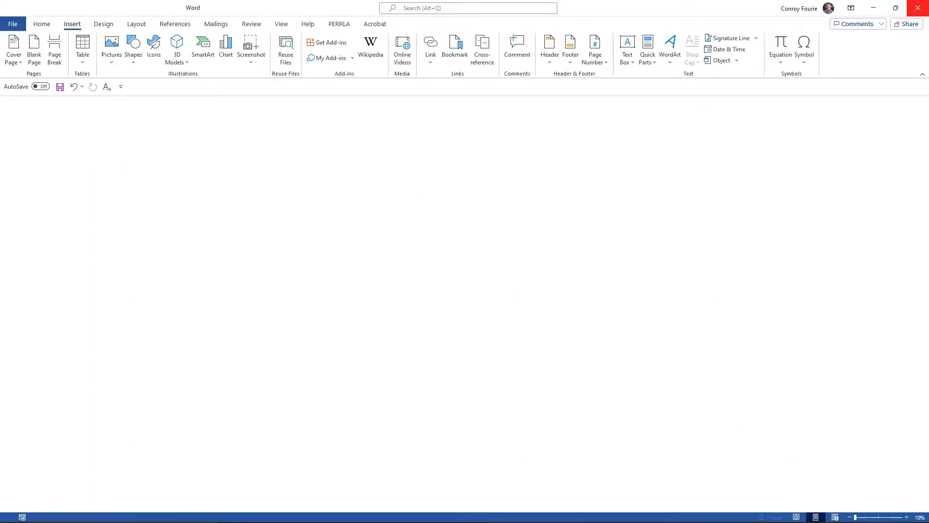
# Step: Switch to the Chrome window with the student view of the BM0002 course and open Assessment 1 in the Assessments section
pyautogui.moveTo(615, 504)
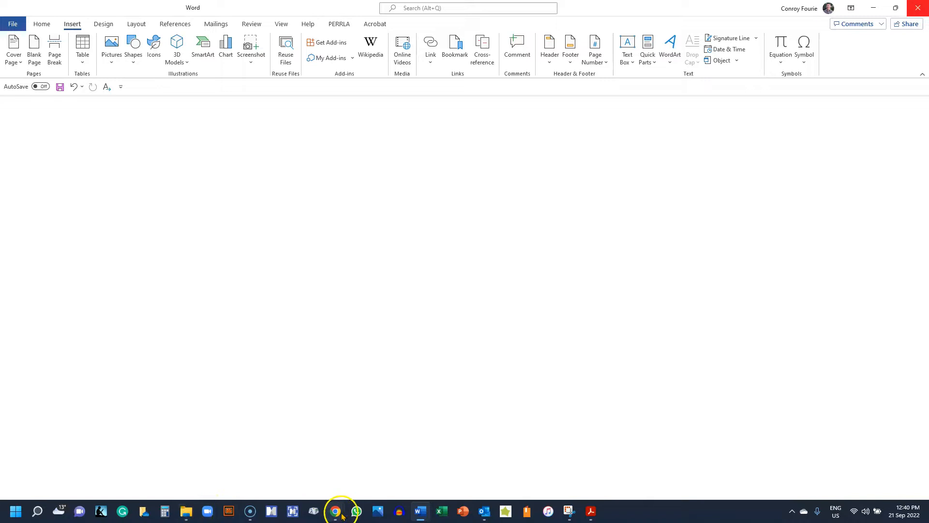
pyautogui.moveTo(336, 512)
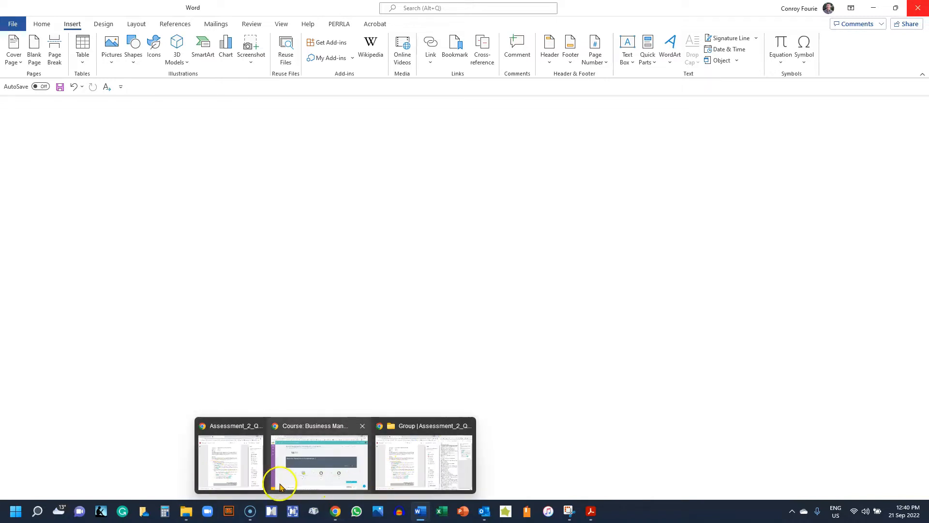
pyautogui.click(297, 477)
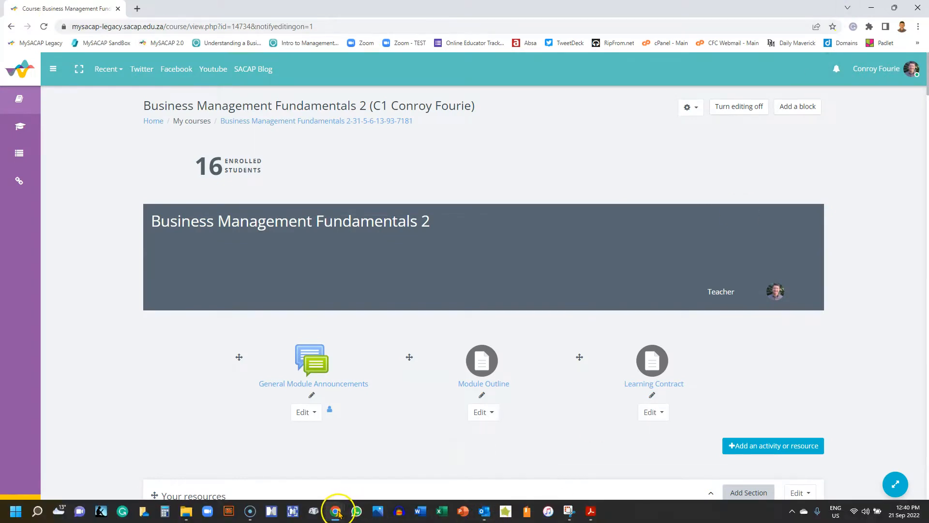
pyautogui.click(336, 512)
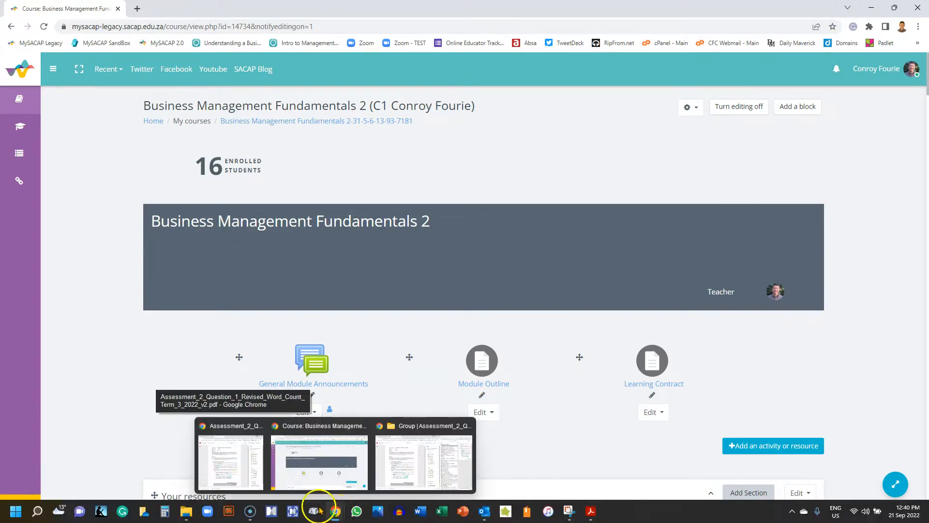
pyautogui.click(228, 462)
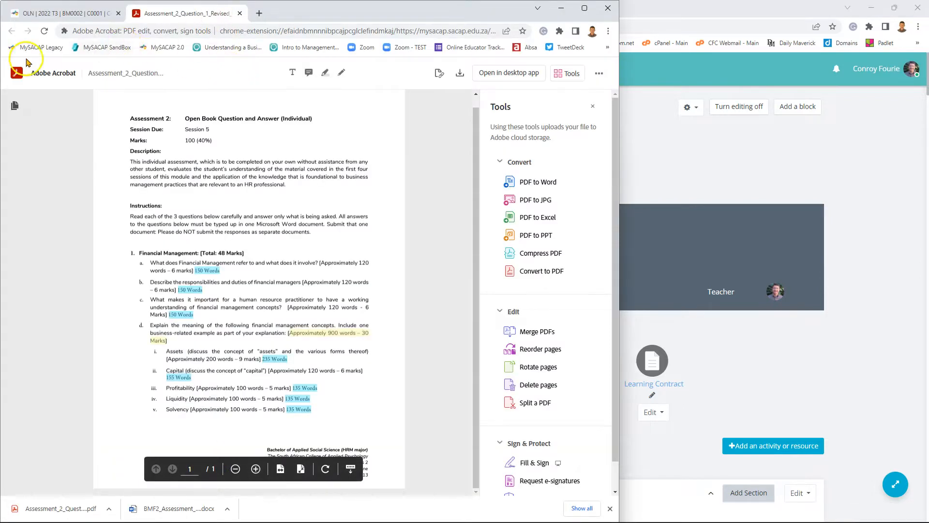
pyautogui.click(79, 15)
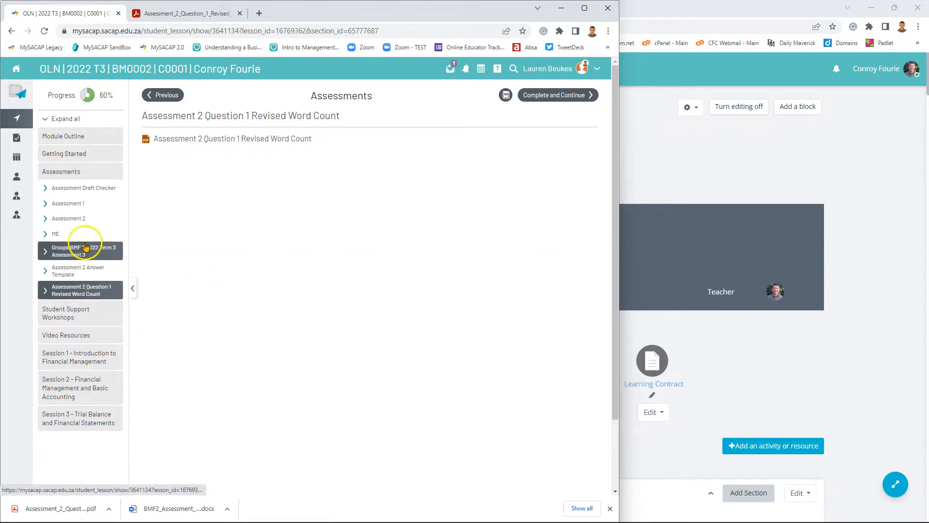
pyautogui.click(73, 204)
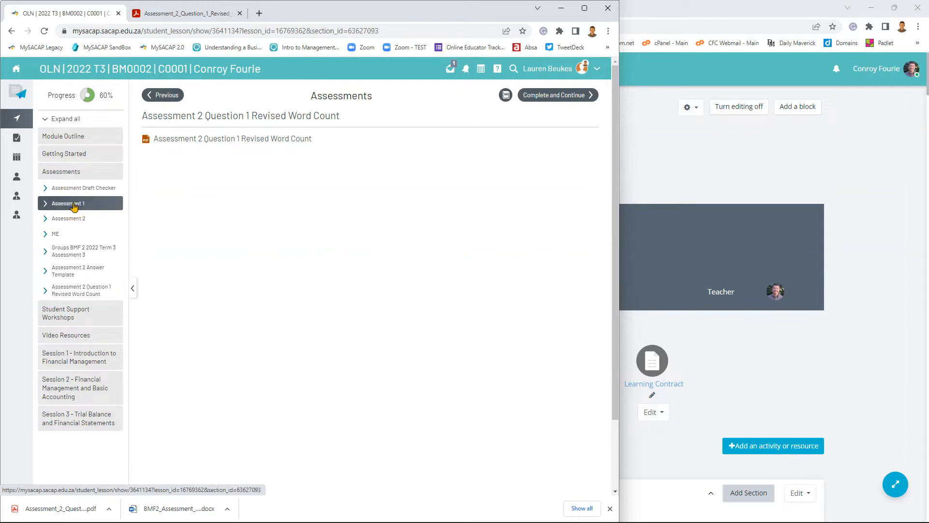